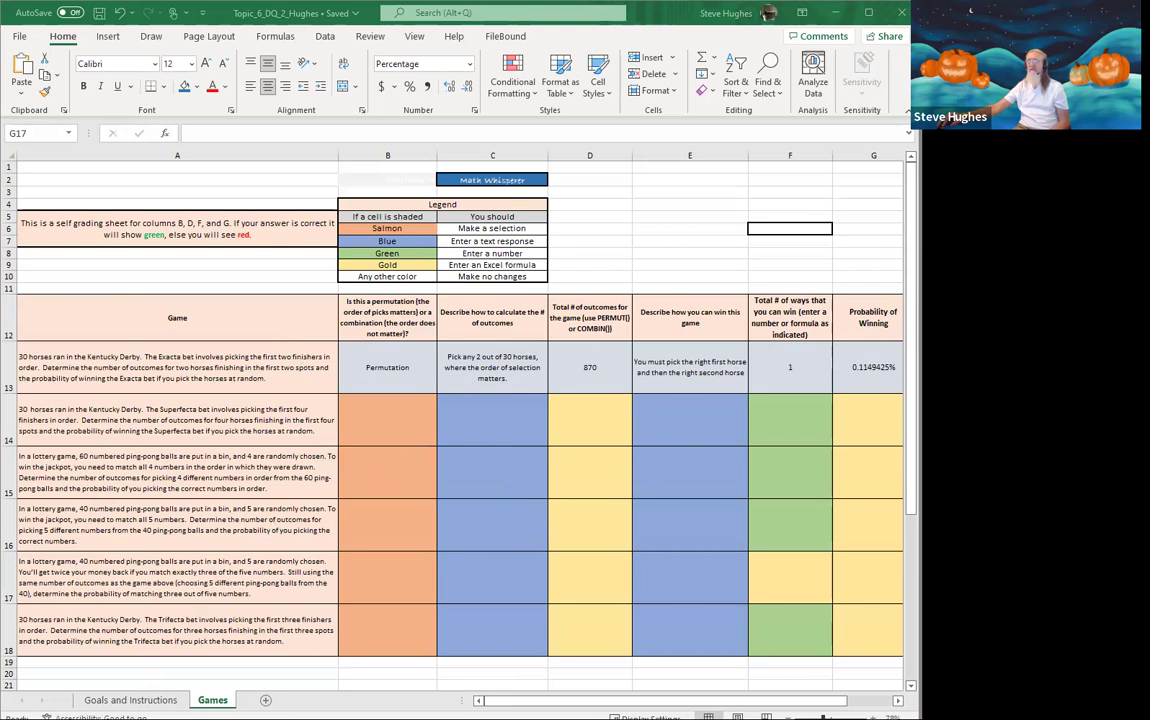
- Review the Goals and Instructions sheet, then return to the Games sheet and look over its answer columns
key(ctrl+Page_Up)
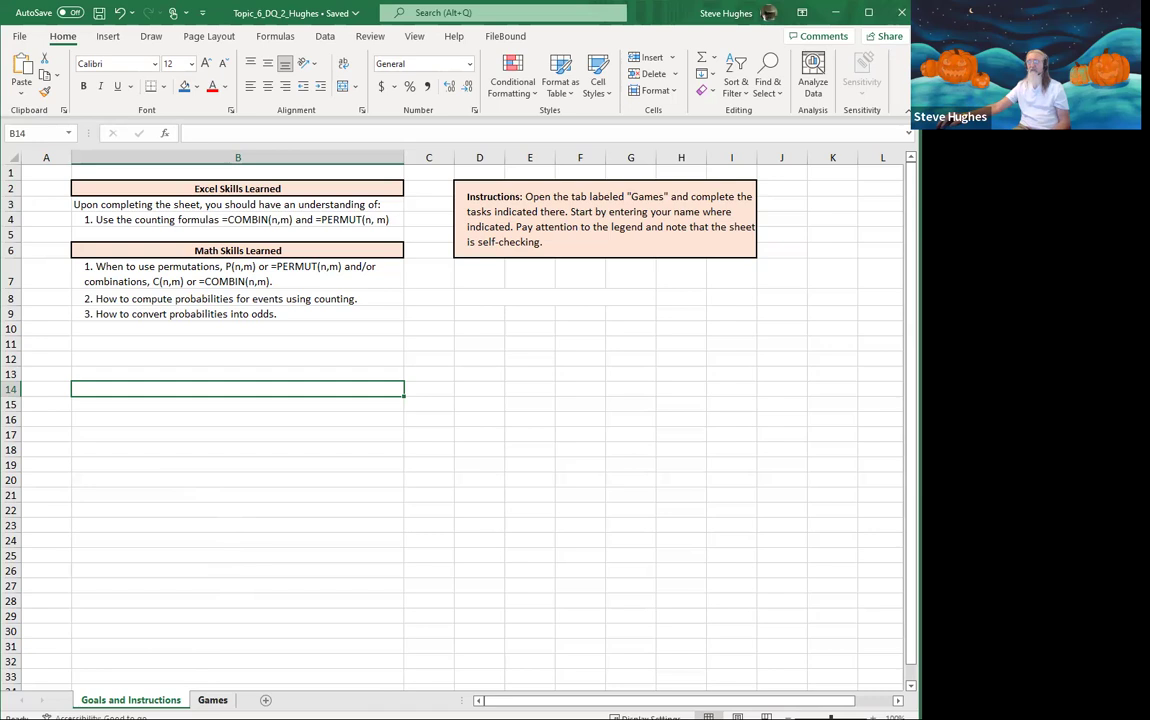
click(212, 700)
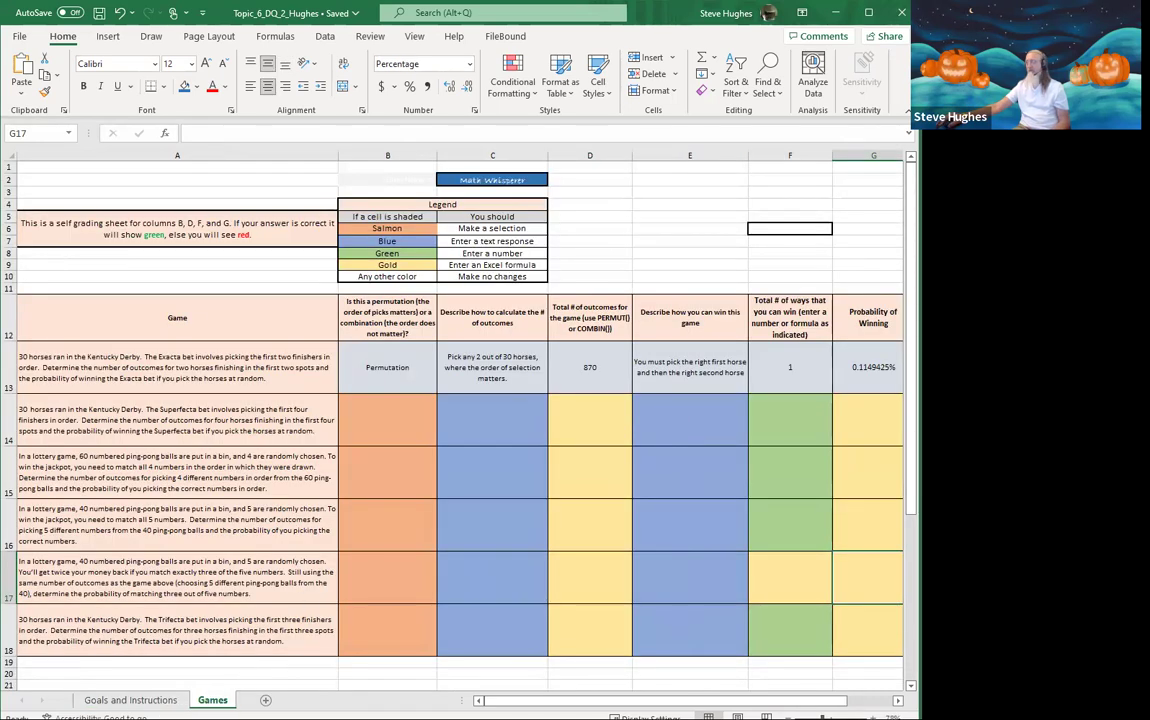
ctrl+scroll(452, 561, down, 2)
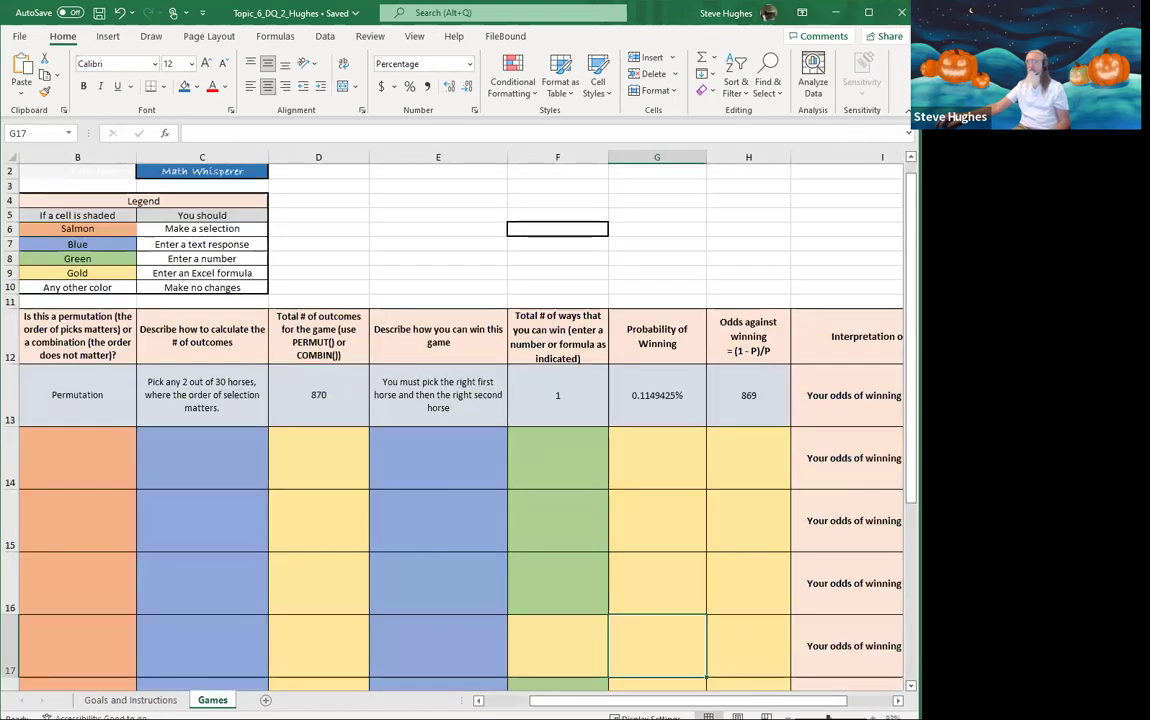
ctrl+scroll(452, 561, up, 3)
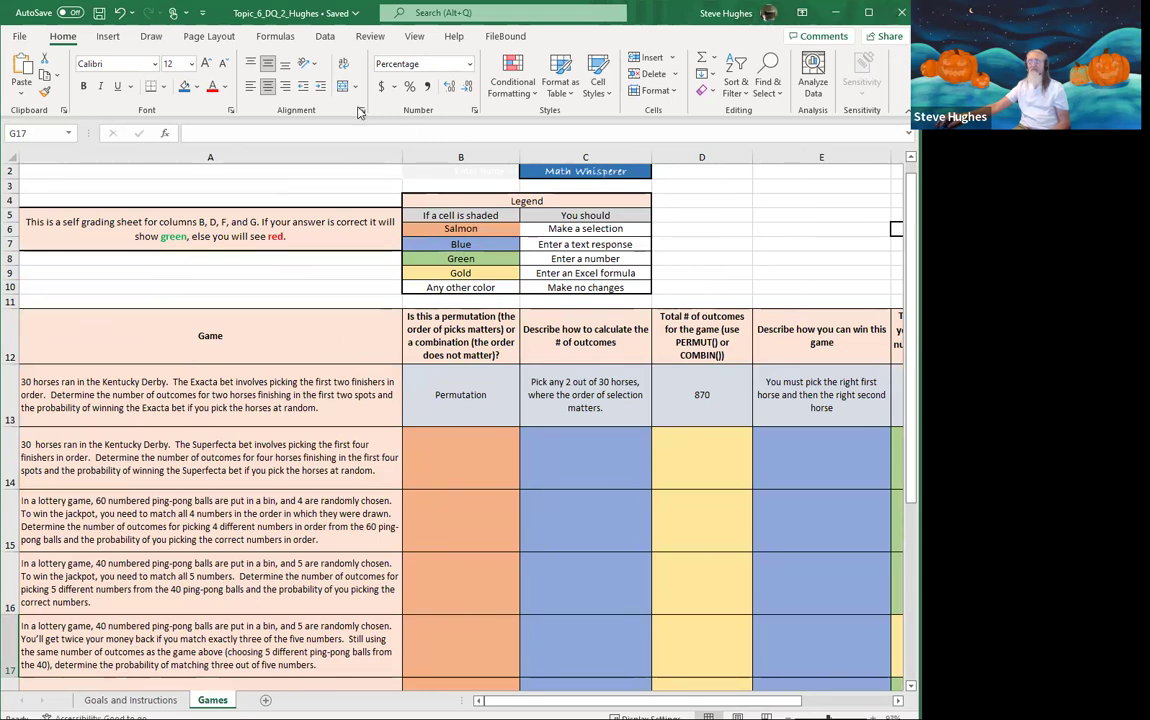
- Circle the row 13 Exacta example's description, permutation choice, calculation, outcome total and winning explanation in red, then clear the marks
mouse_move(142, 366)
mouse_down()
mouse_move(335, 380)
mouse_move(100, 360)
mouse_up()
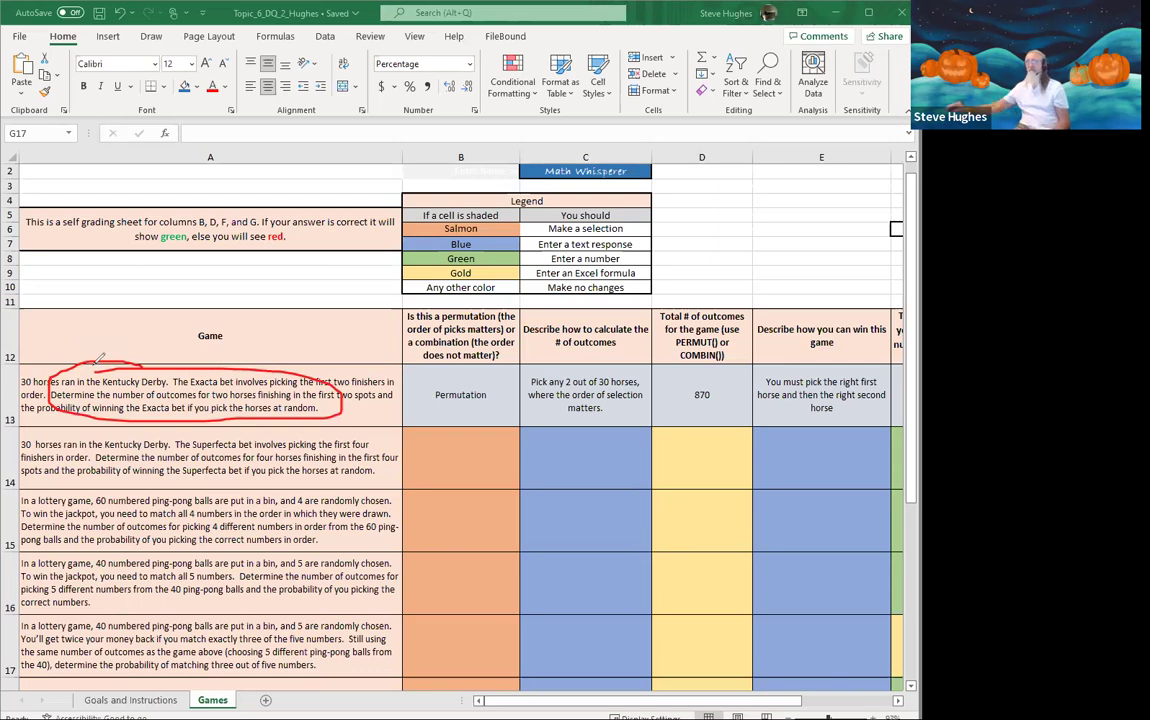
mouse_move(455, 377)
mouse_down()
mouse_move(500, 386)
mouse_move(440, 420)
mouse_move(455, 370)
mouse_up()
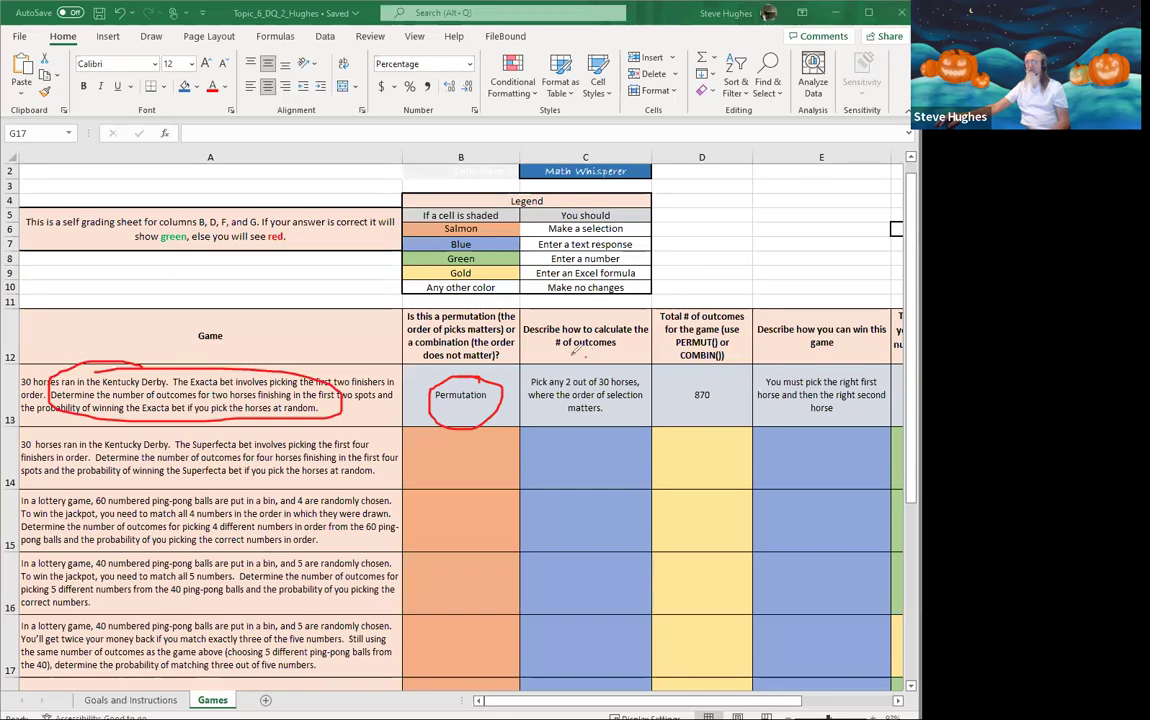
mouse_move(578, 352)
mouse_down()
mouse_move(528, 395)
mouse_move(600, 440)
mouse_move(572, 346)
mouse_up()
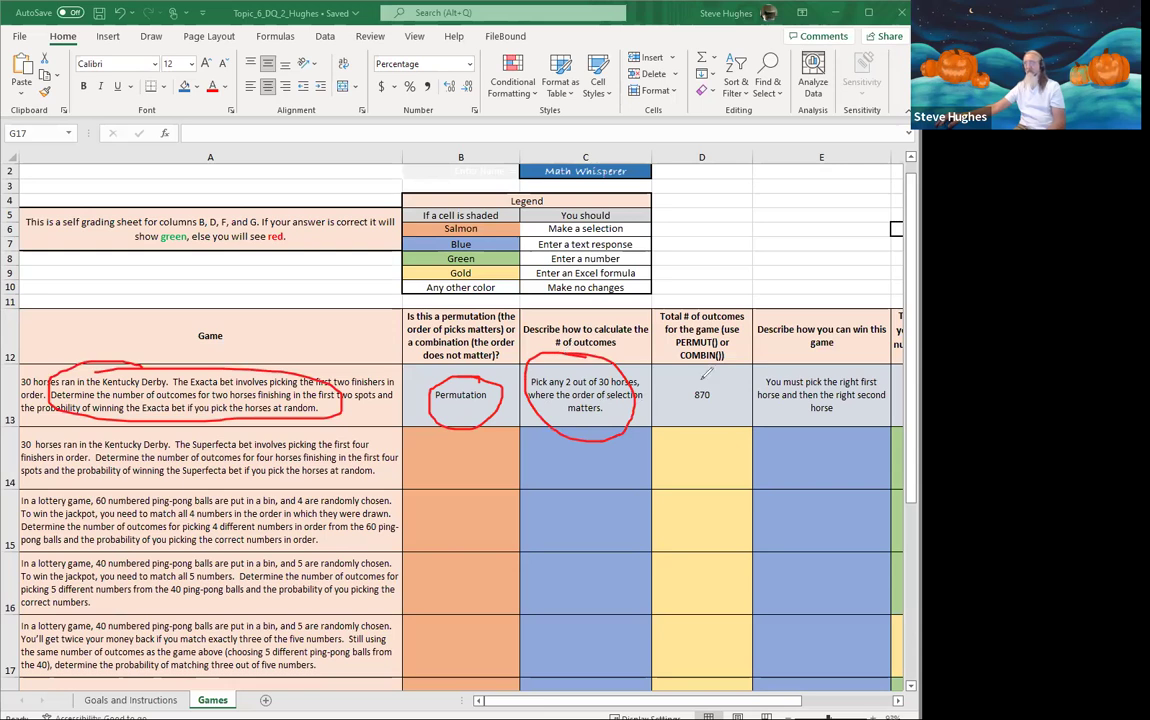
mouse_move(715, 369)
mouse_down()
mouse_move(690, 370)
mouse_move(690, 420)
mouse_move(728, 400)
mouse_move(719, 365)
mouse_up()
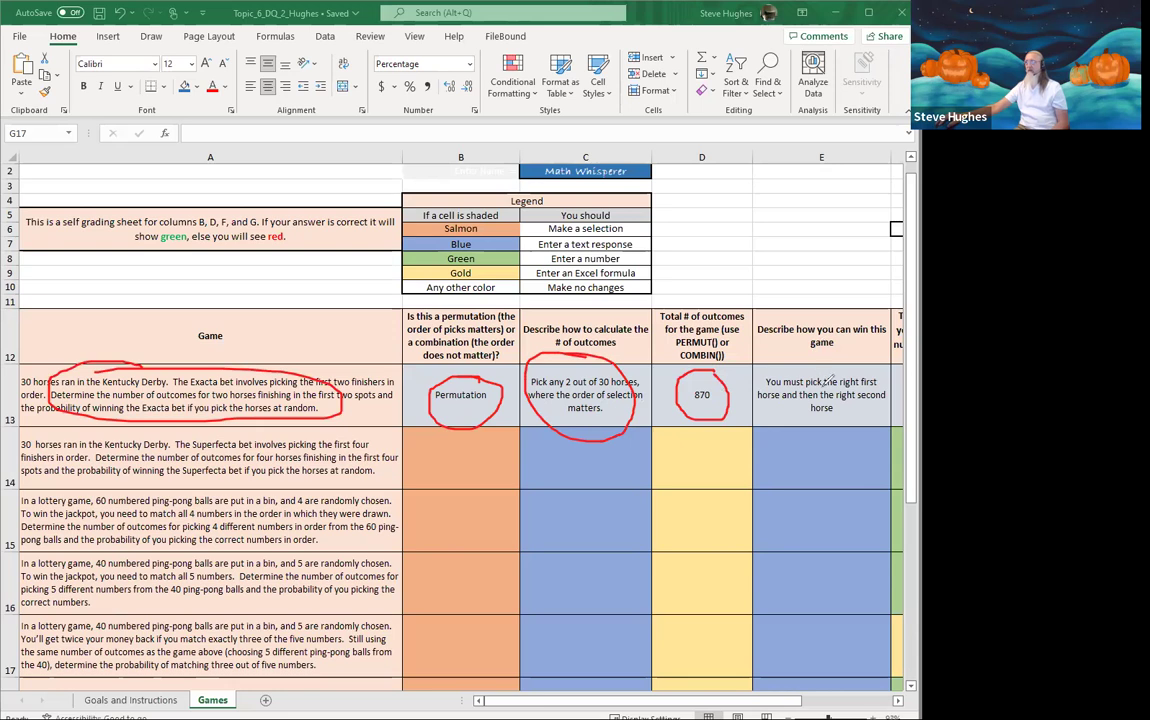
mouse_move(825, 365)
mouse_down()
mouse_move(771, 397)
mouse_move(787, 341)
mouse_up()
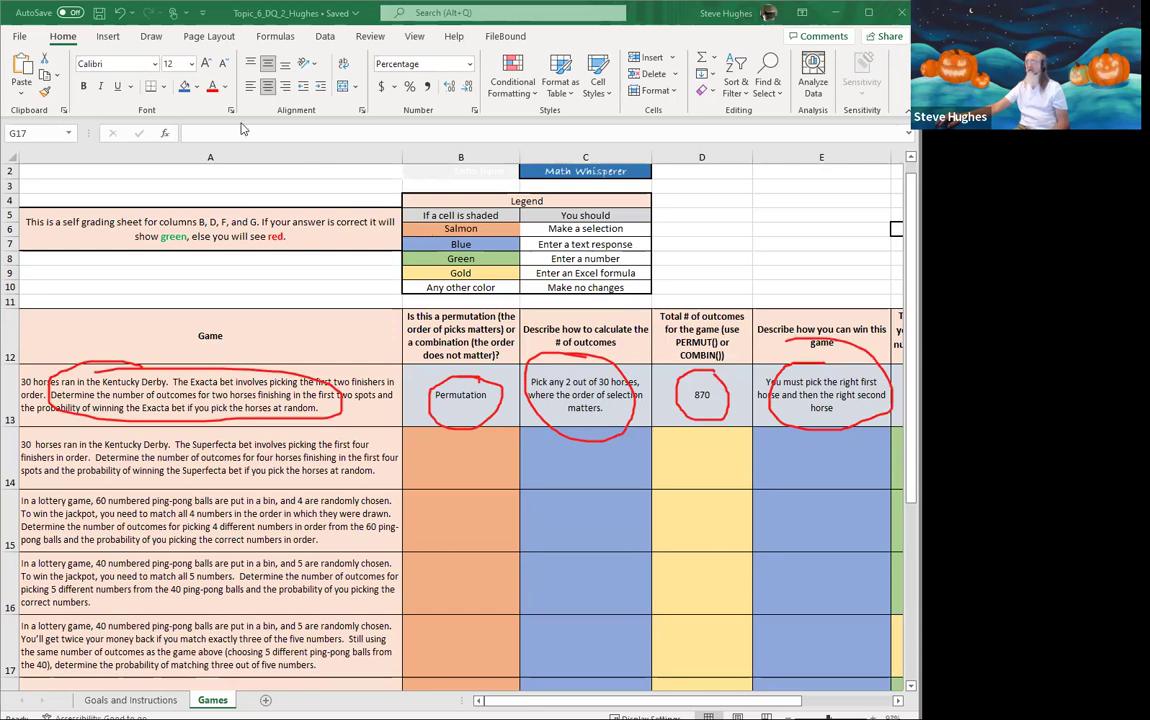
key(Escape)
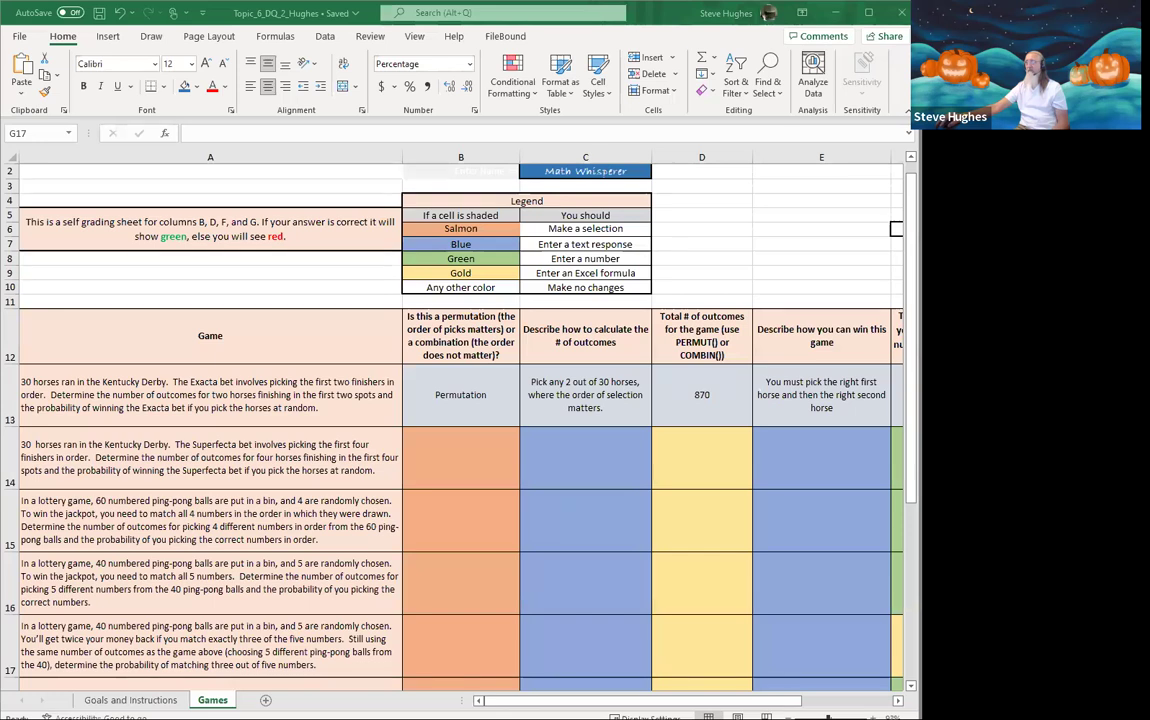
- Inspect the Exacta example's probability formula in G13, circling it and its source cells F13 and D13 in red, then clear the marks
click(589, 700)
drag(589, 700, 635, 700)
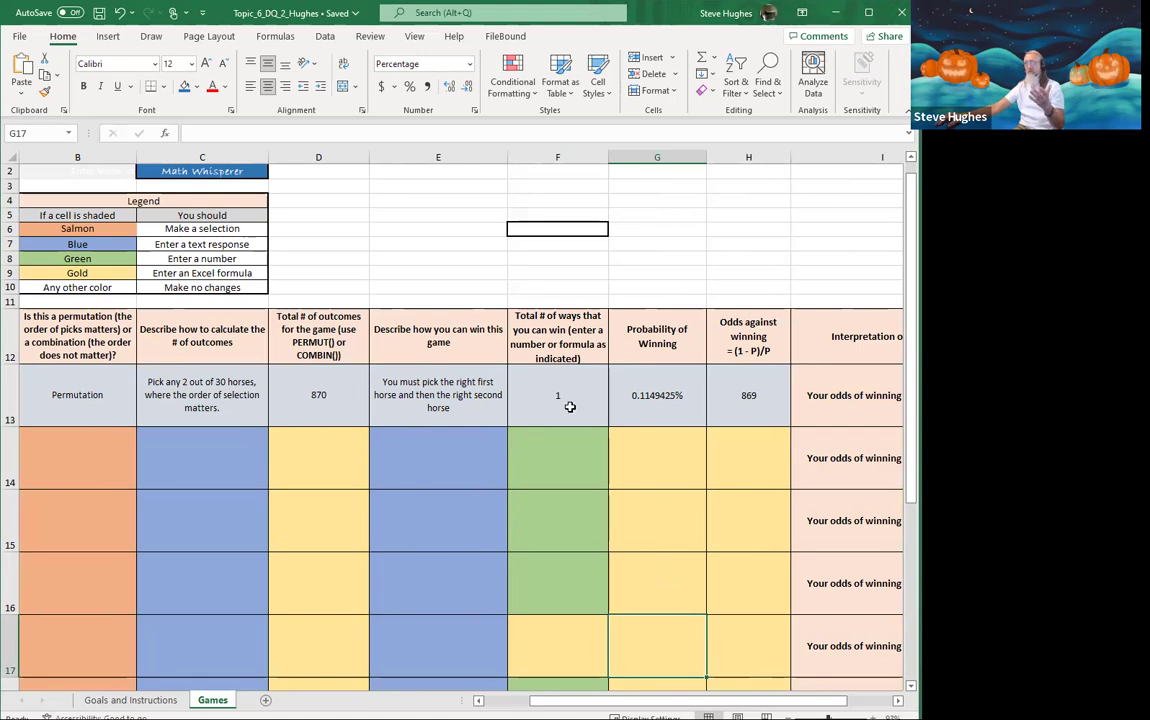
click(662, 395)
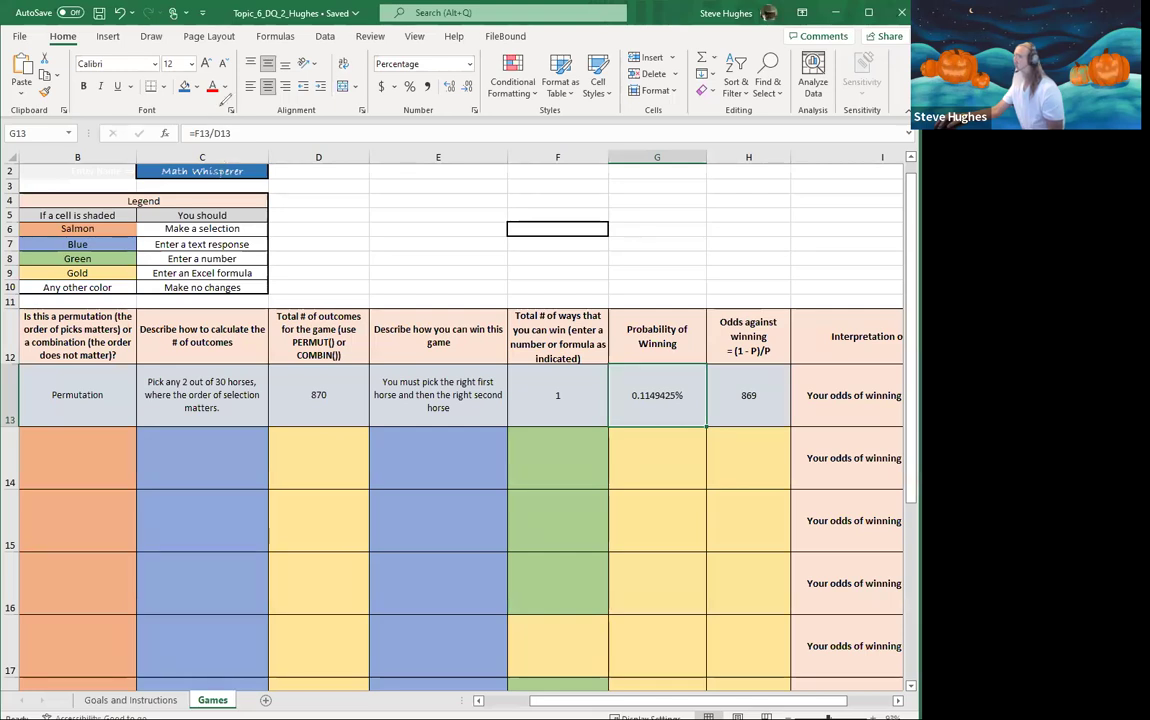
drag(228, 108, 225, 103)
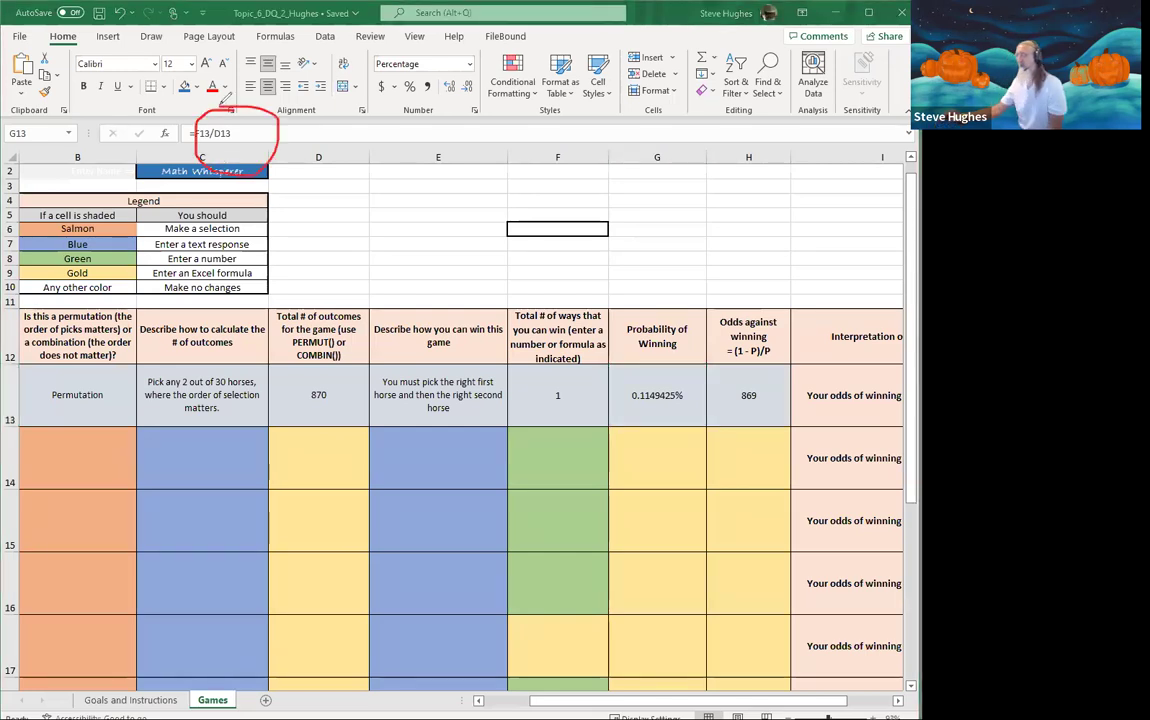
drag(577, 370, 578, 376)
drag(324, 378, 318, 377)
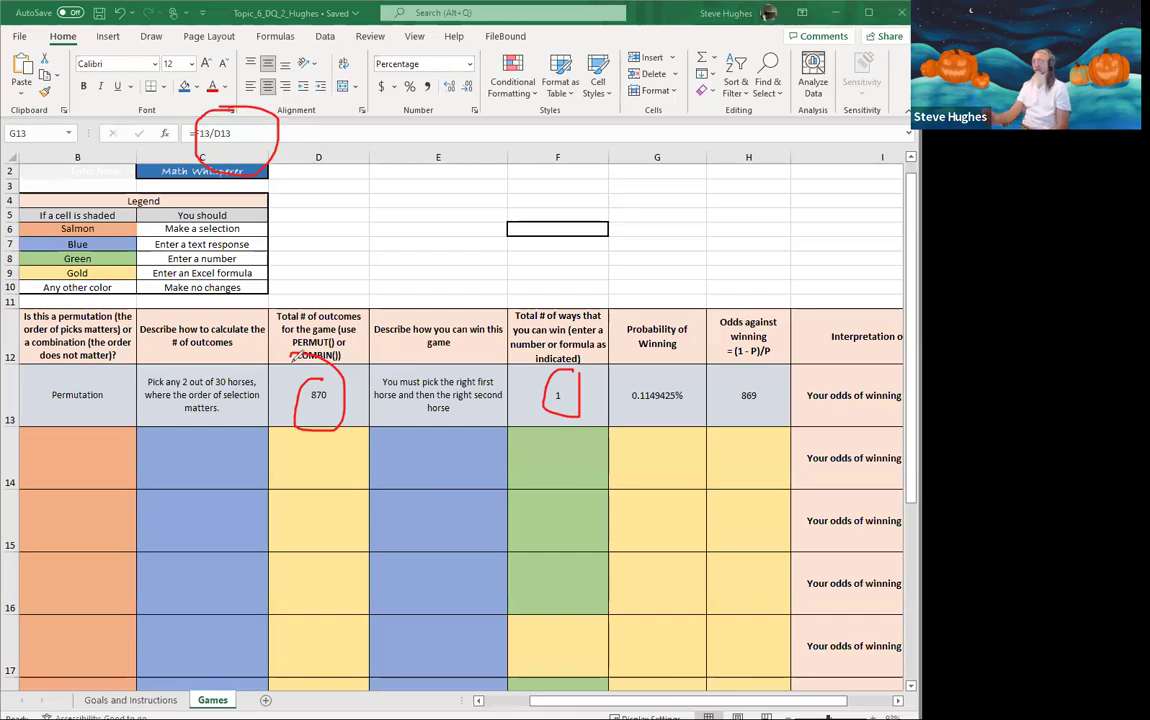
drag(297, 356, 340, 354)
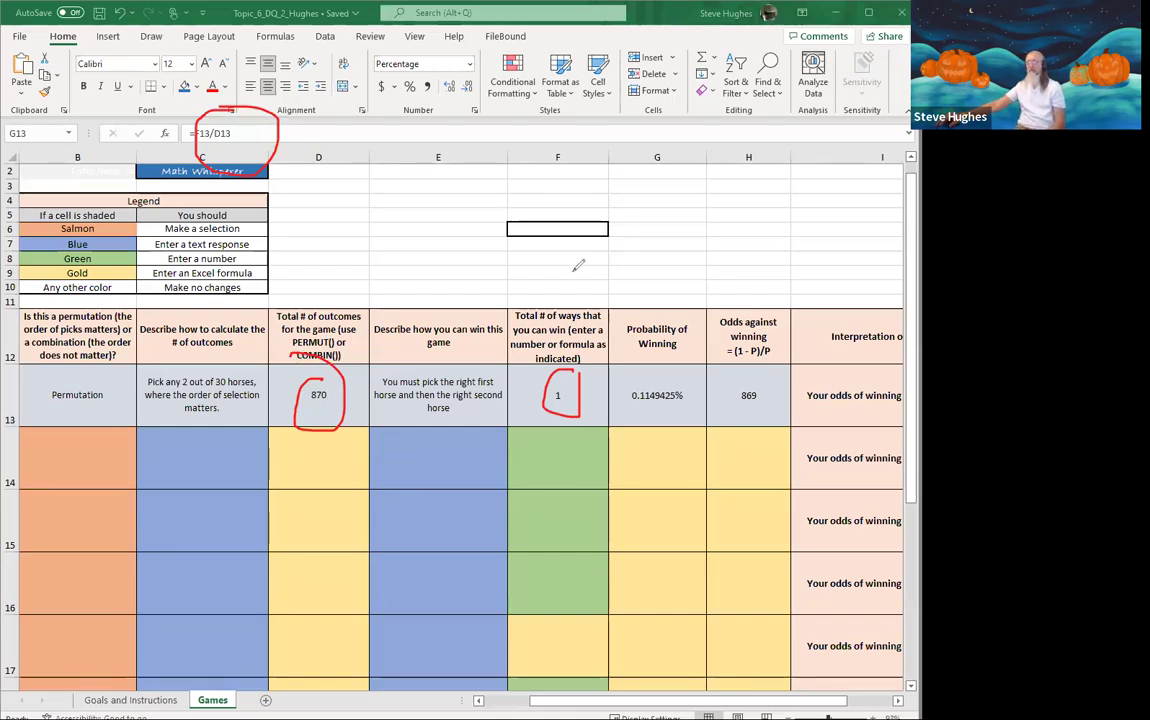
key(e)
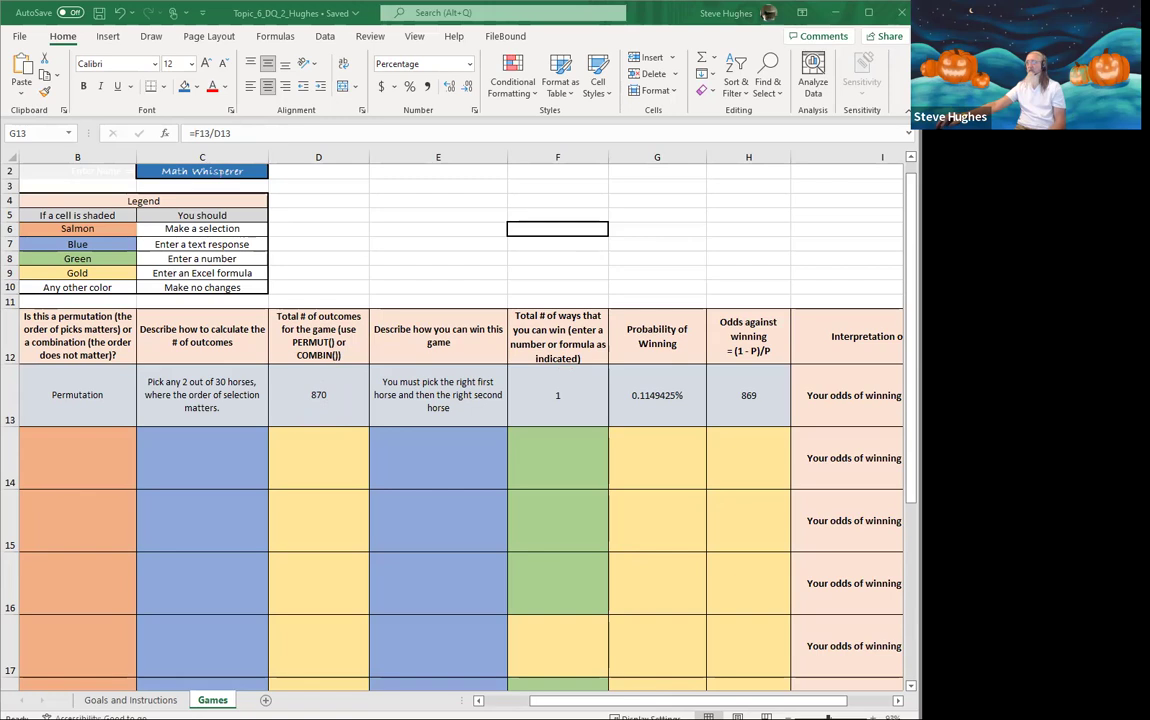
- Try to enter Permutation in B15 for the 60-ball lottery game, then discard the entry
scroll(506, 646, left, 5)
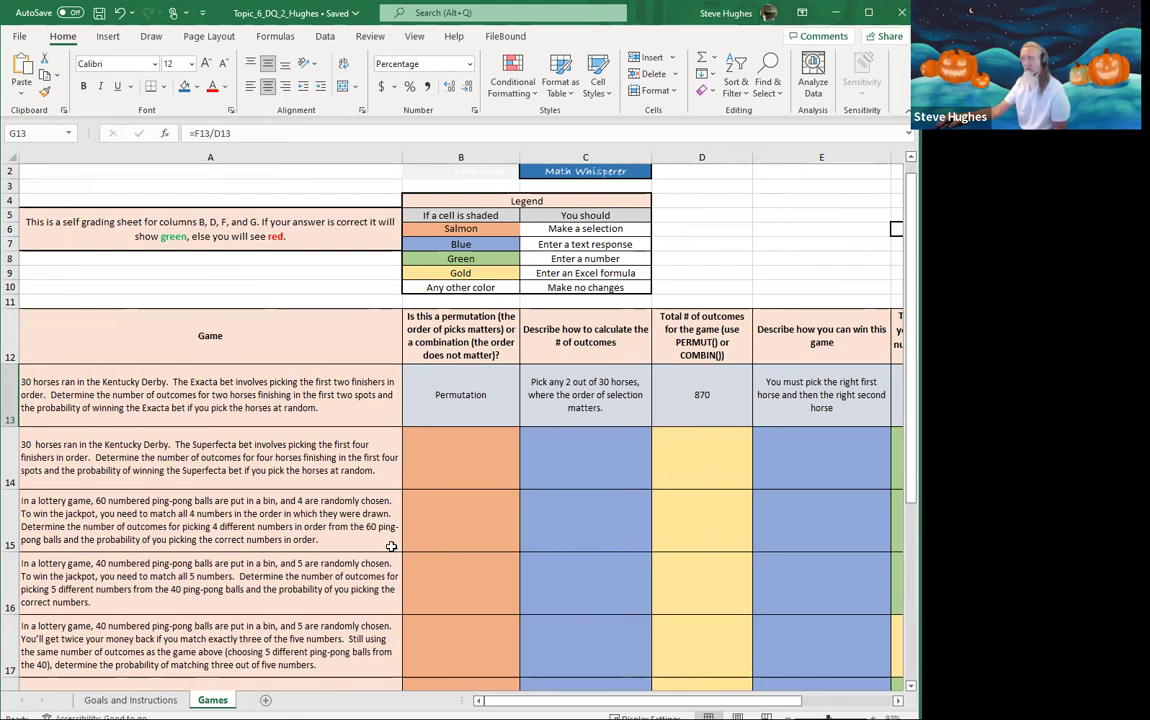
scroll(391, 546, down, 1)
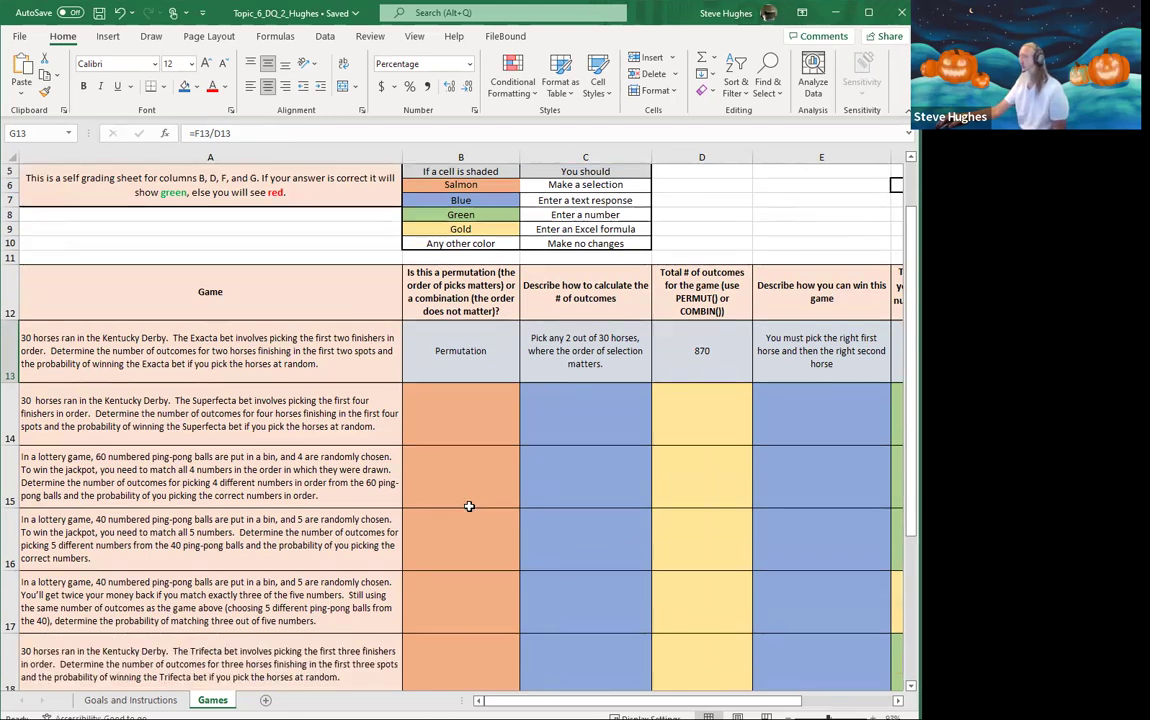
click(459, 470)
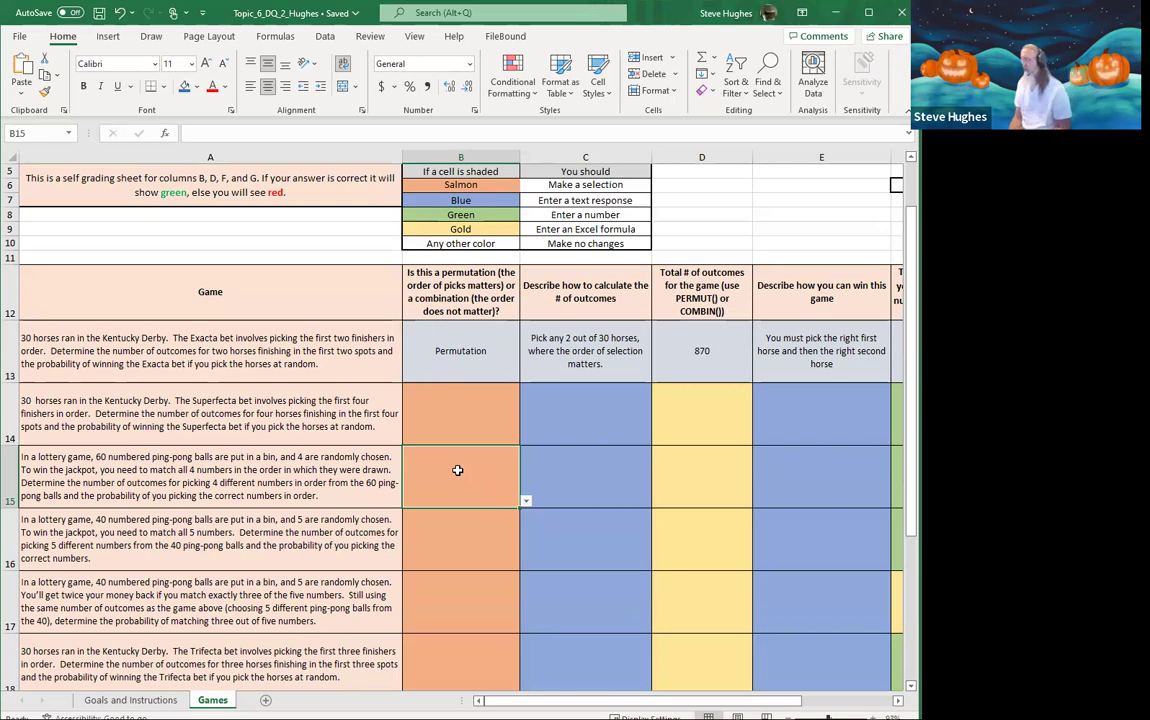
double_click(458, 471)
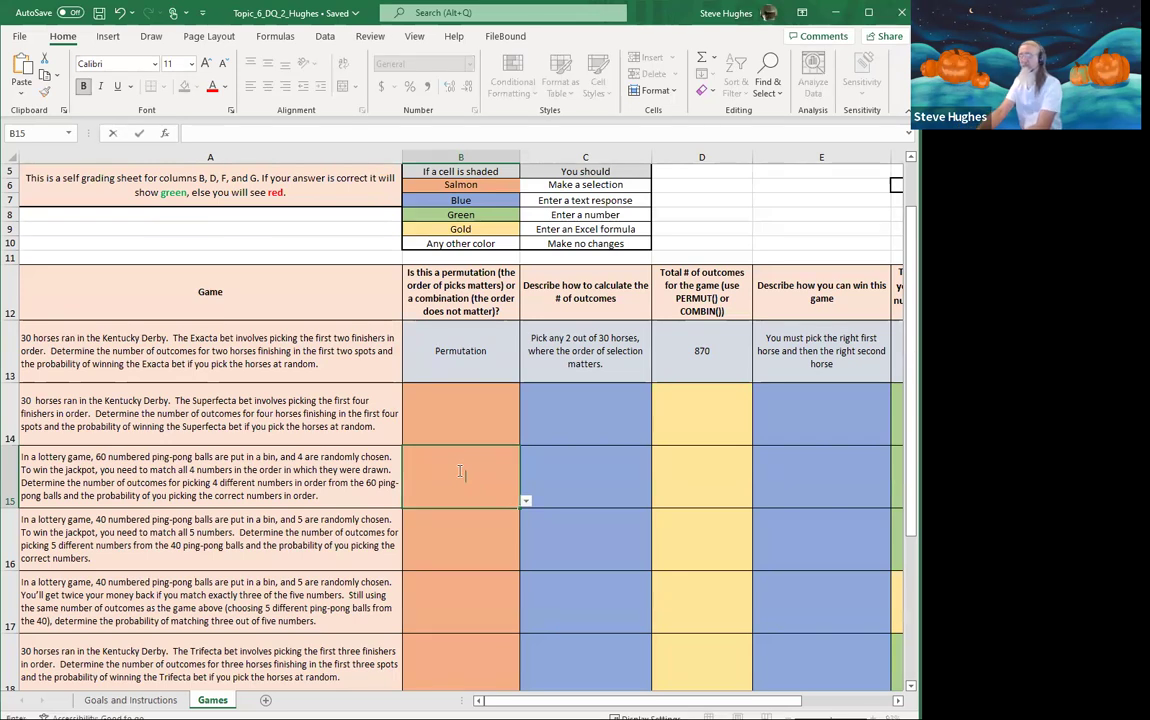
text(Permutation)
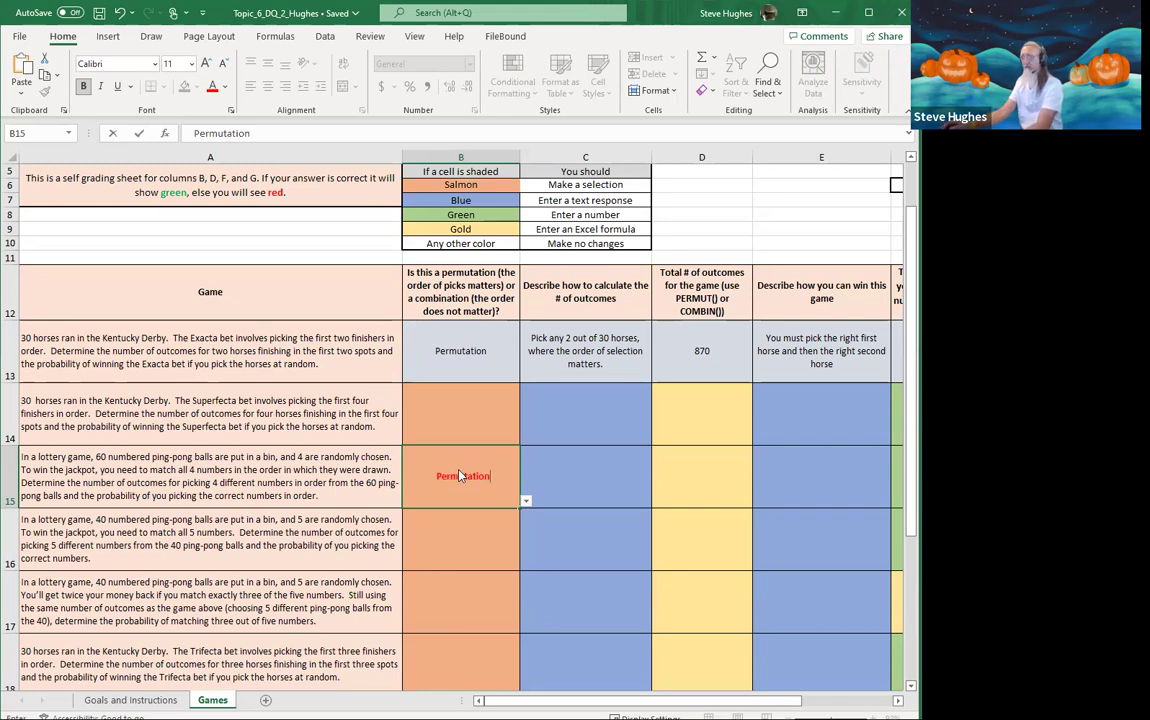
key(Return)
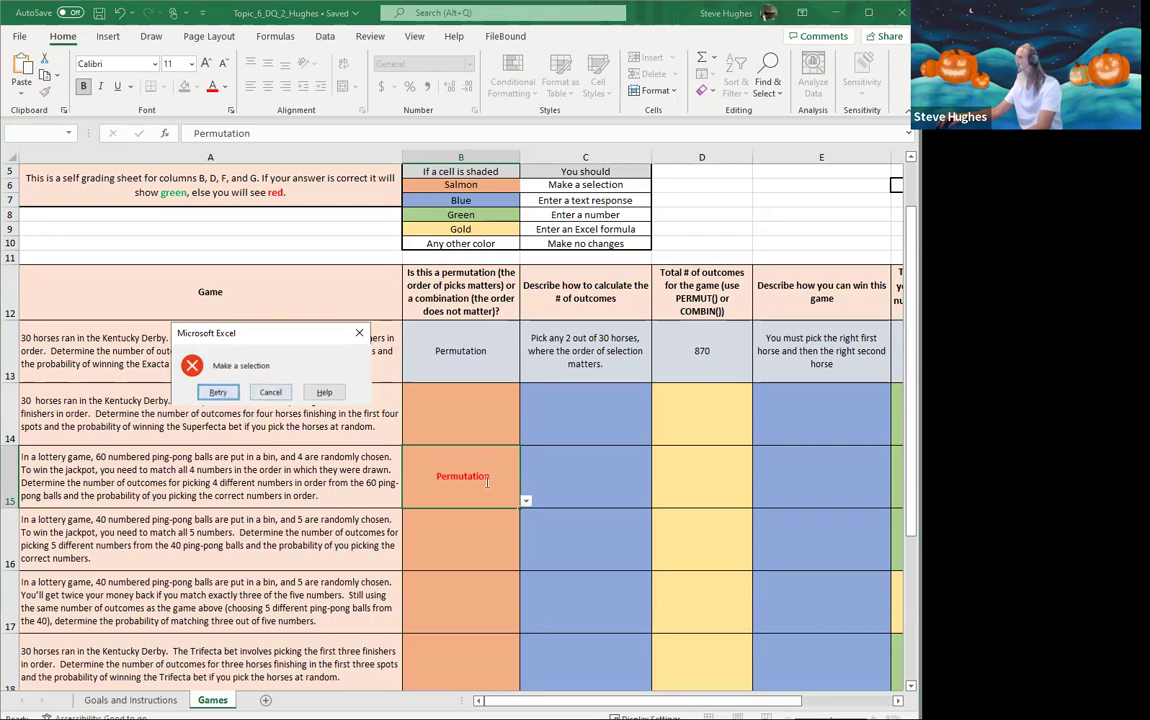
click(218, 392)
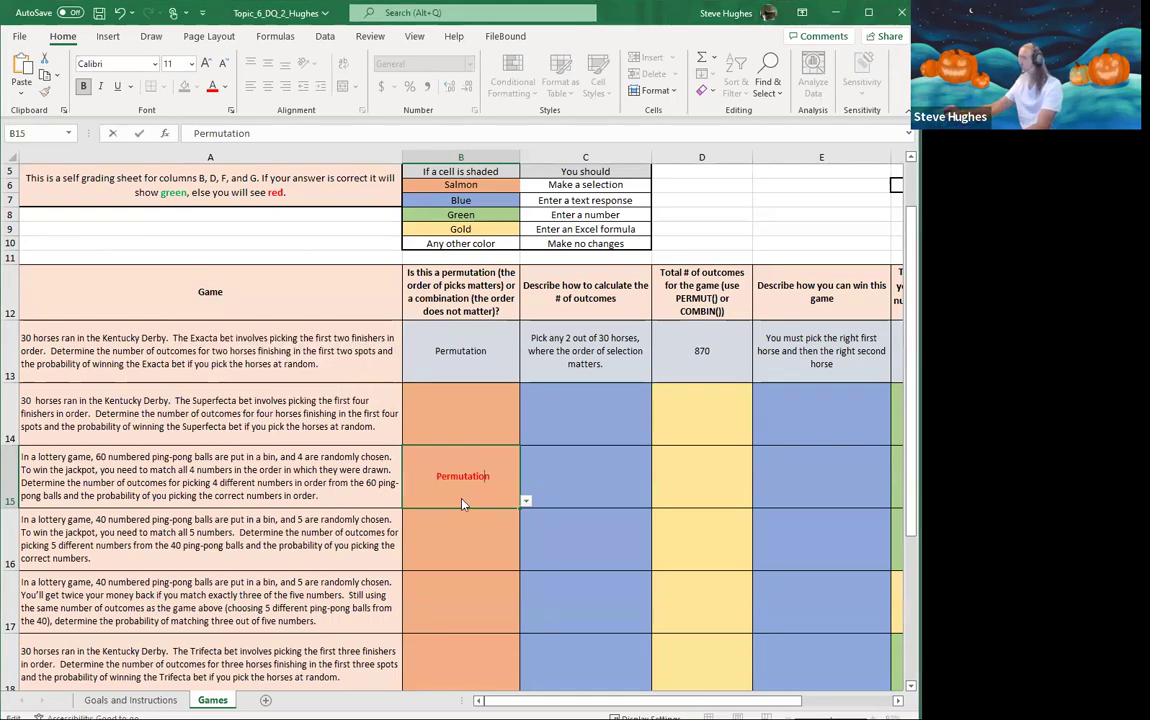
key(Return)
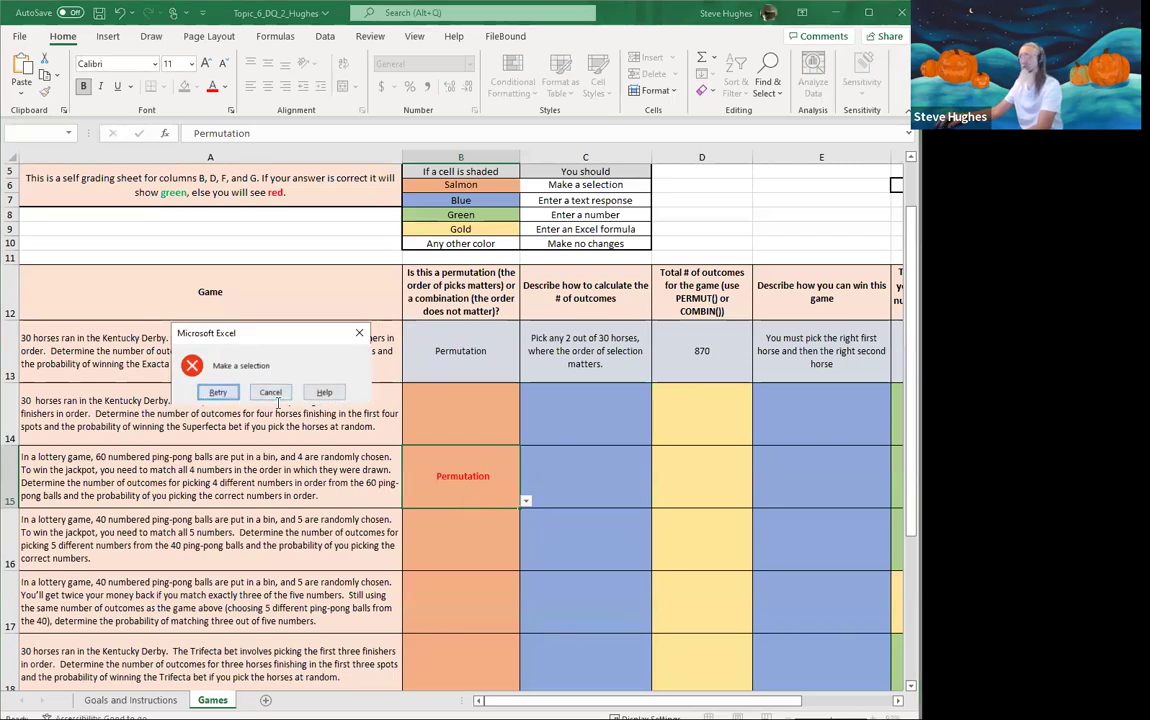
key(Return)
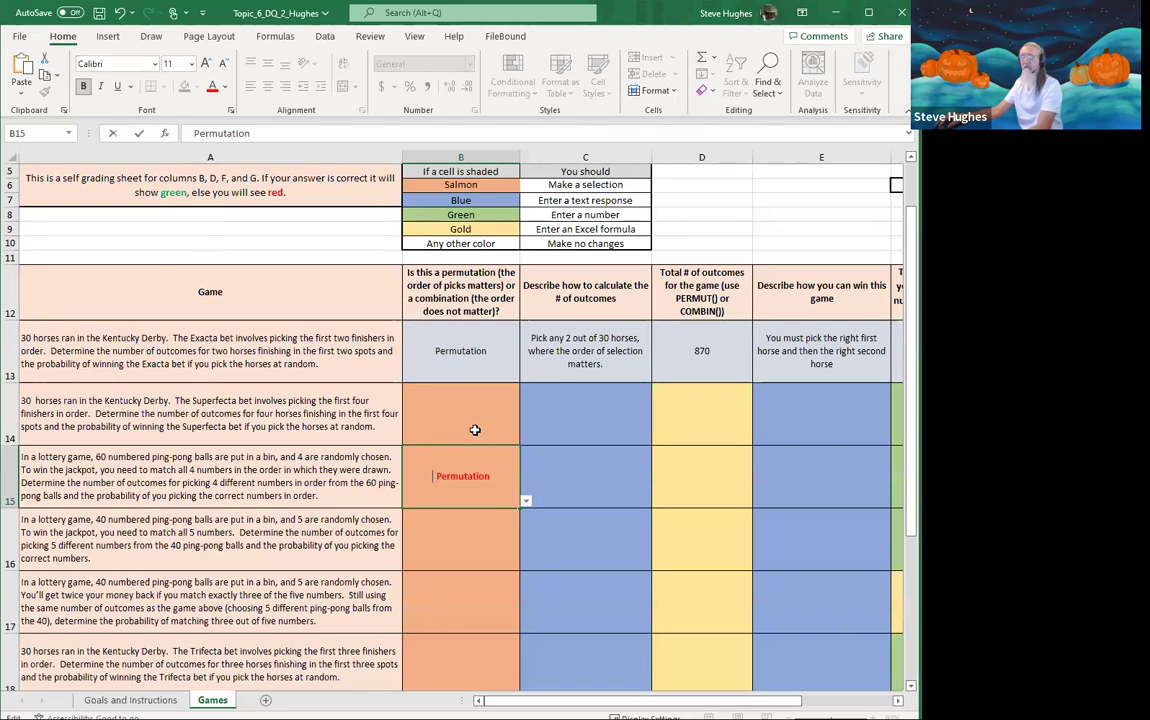
key(Right)
key(Right)
key(Right)
key(Right)
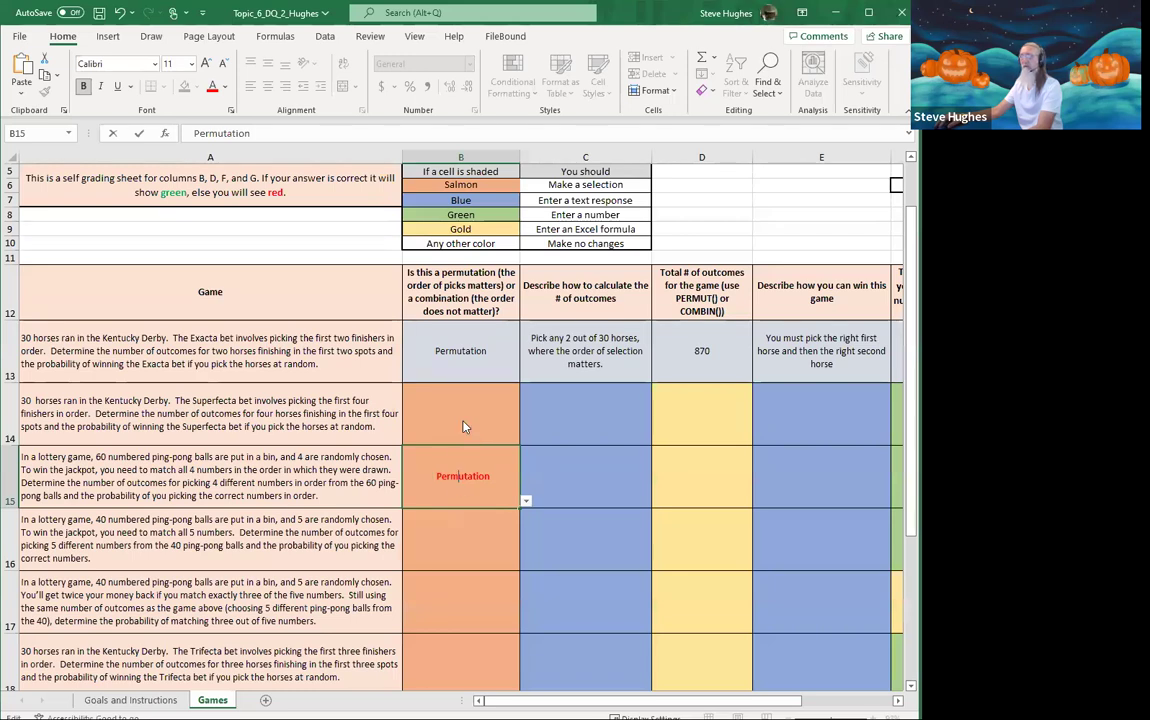
key(Return)
key(Escape)
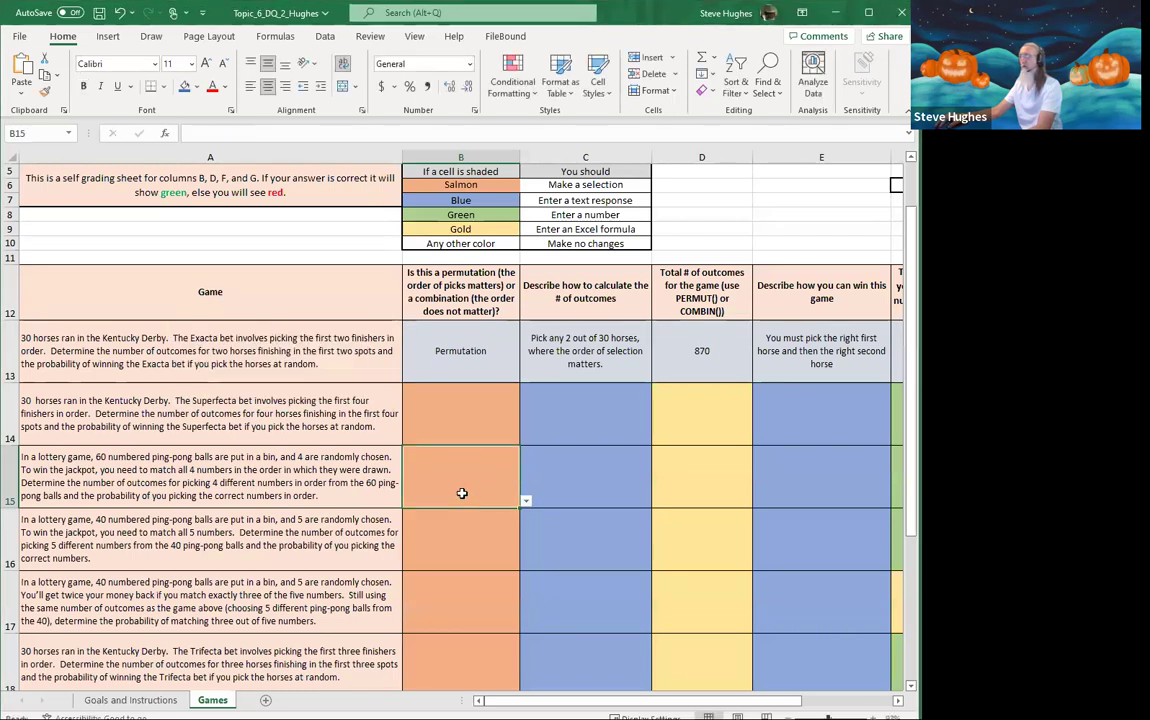
- Enter Permutation in B15 as the answer for the 60-ball lottery game
scroll(461, 470, down, 4)
scroll(460, 454, up, 3)
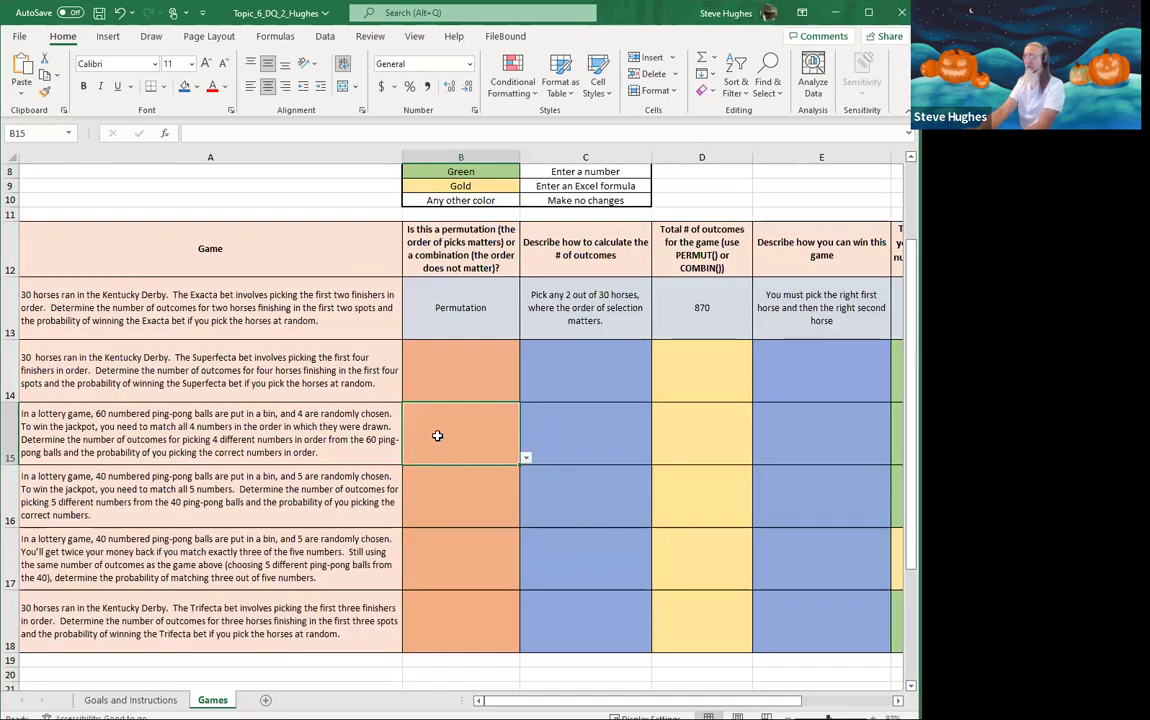
text(Permutation)
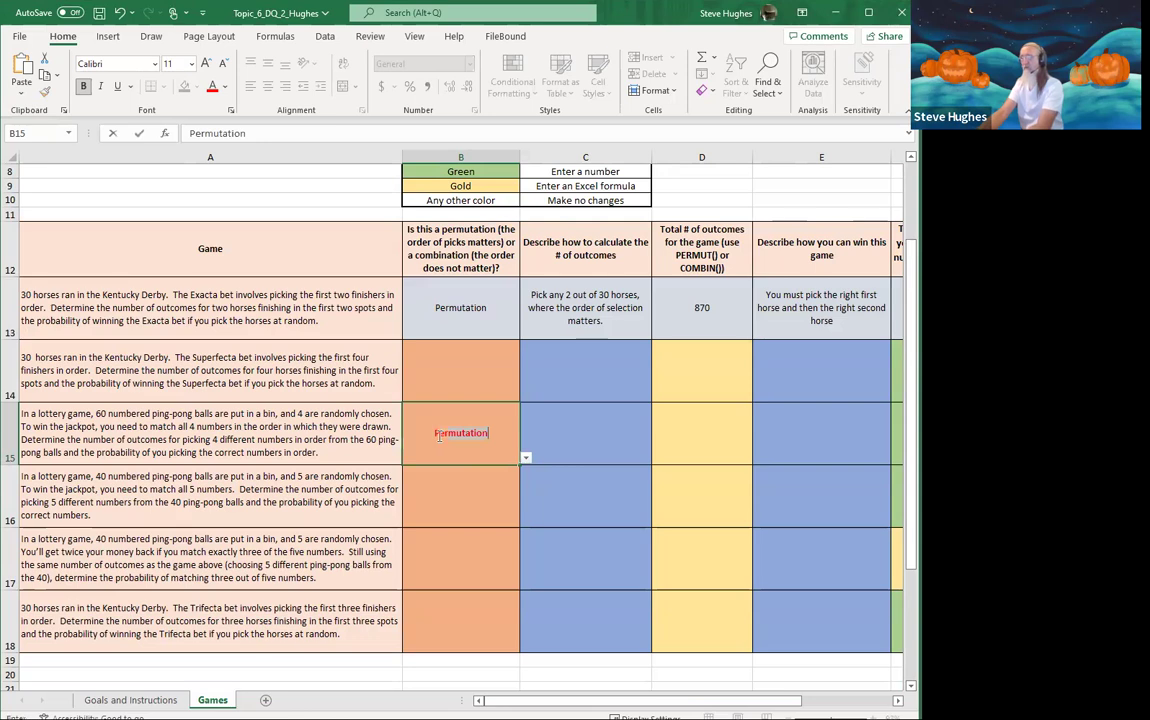
key(Return)
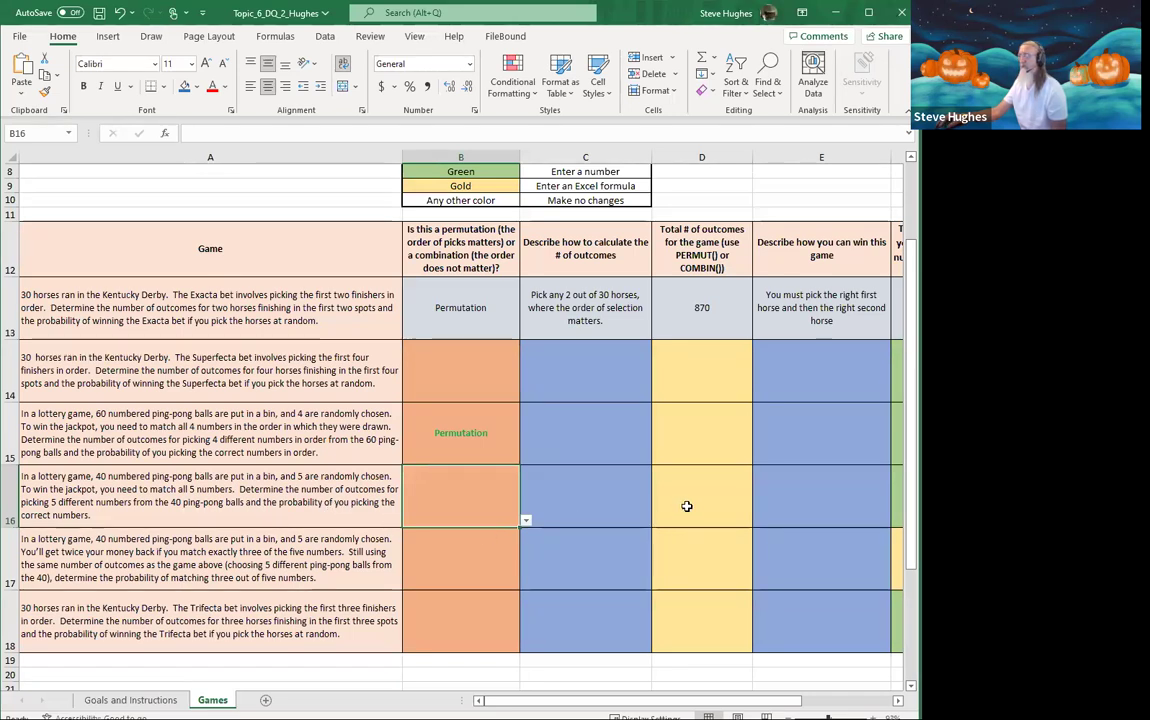
- Enter =PERMUT(60,4) in D15 as the total number of outcomes for the 60-ball lottery game
click(678, 423)
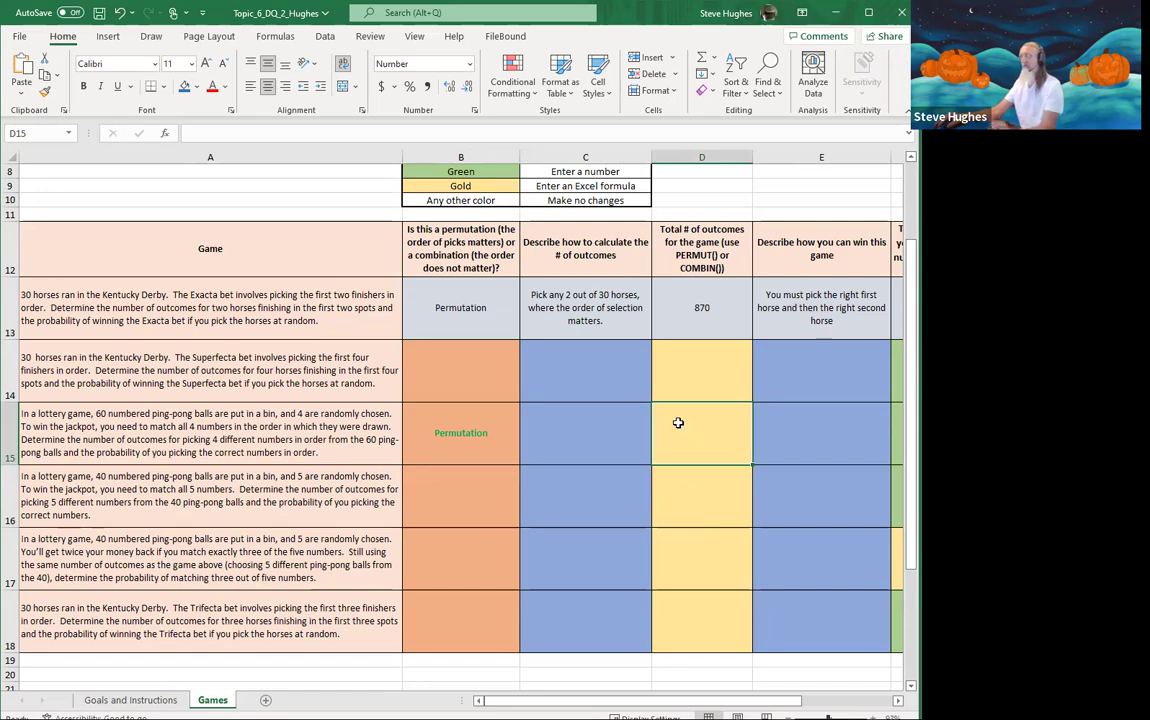
text(=)
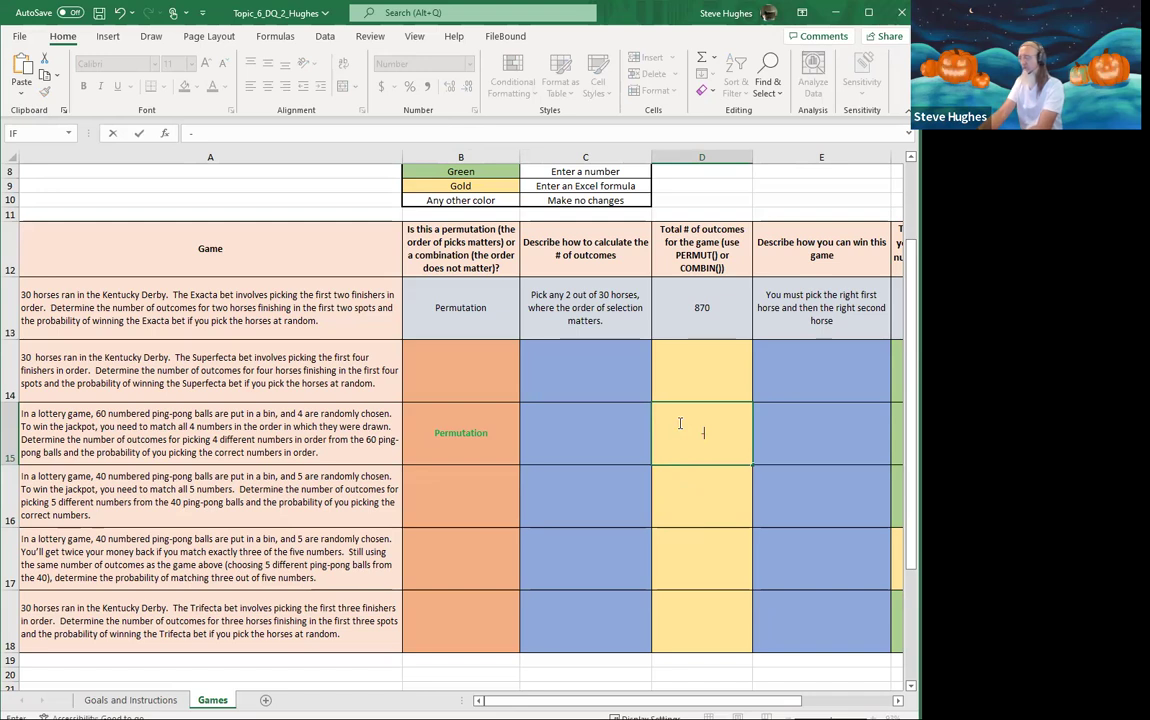
text(permut)
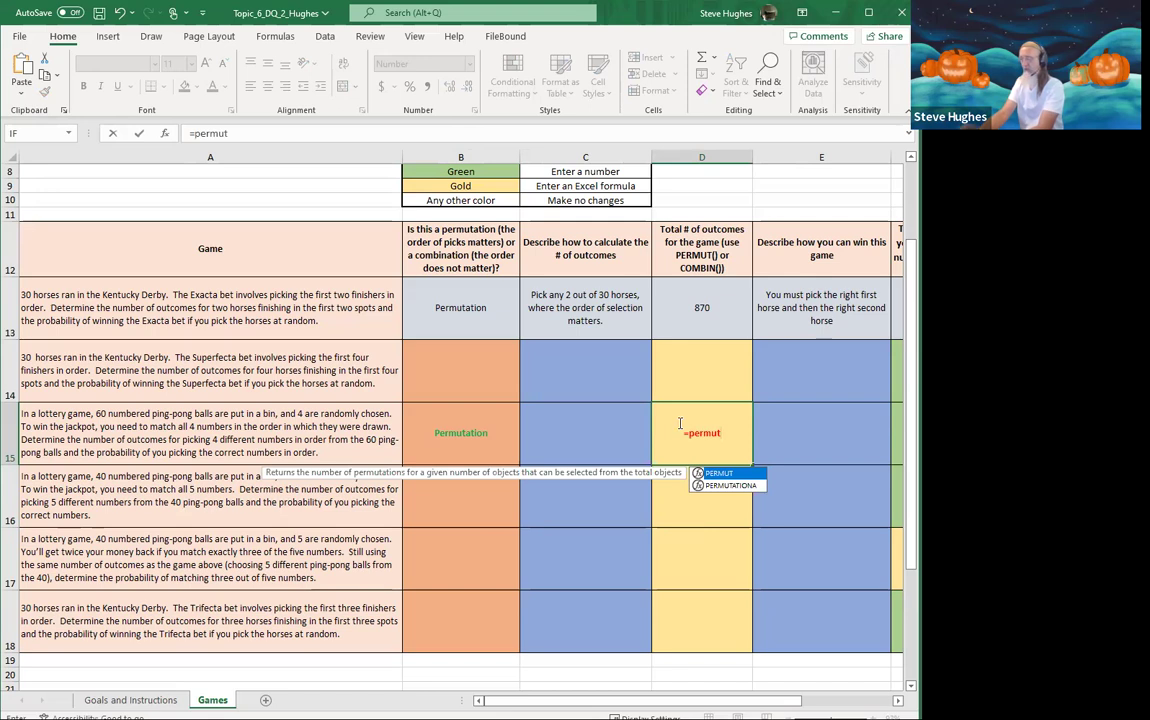
text(()
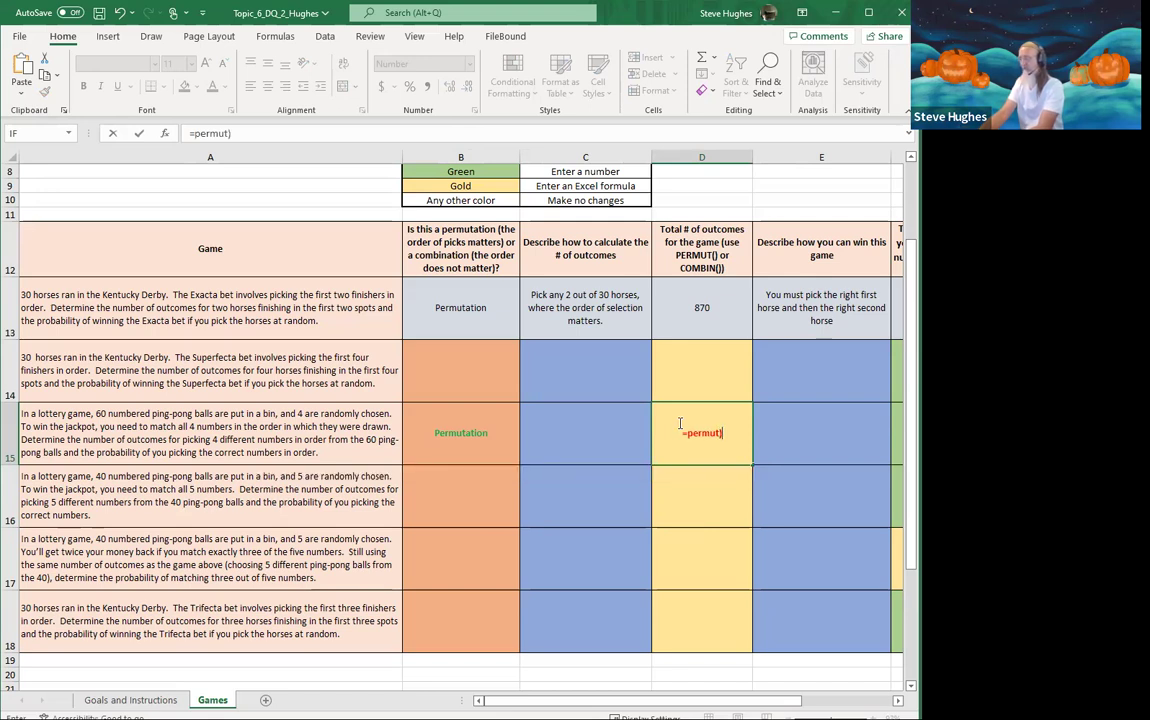
key(BackSpace)
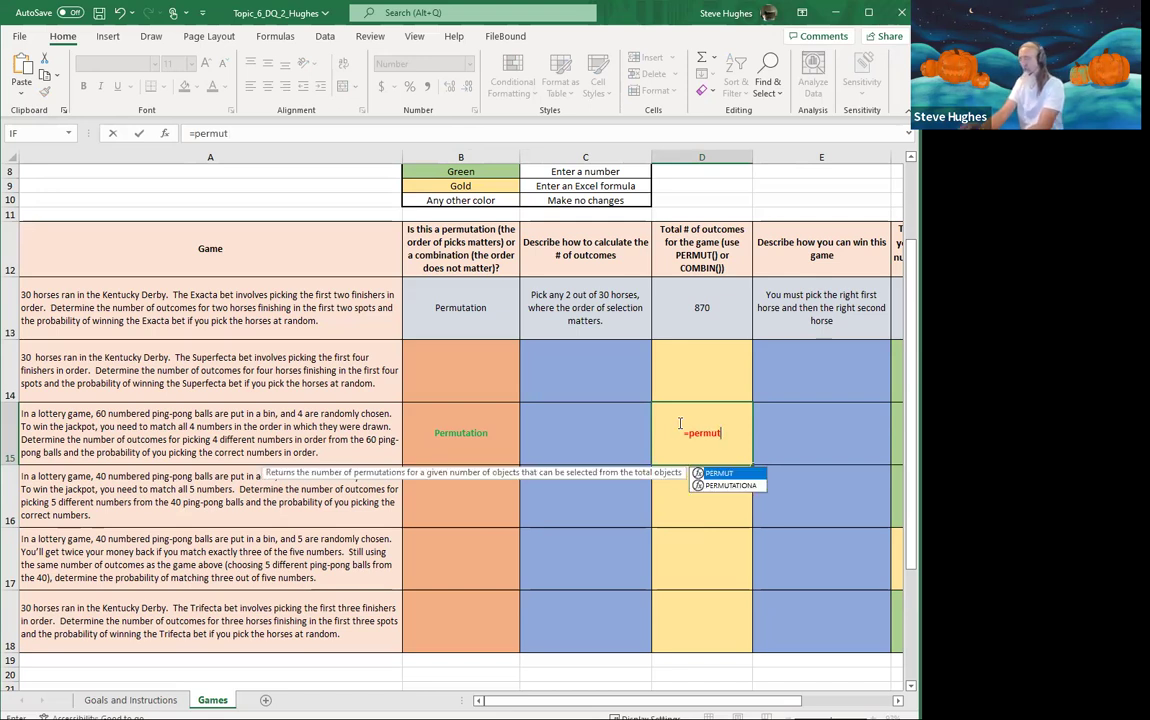
text(()
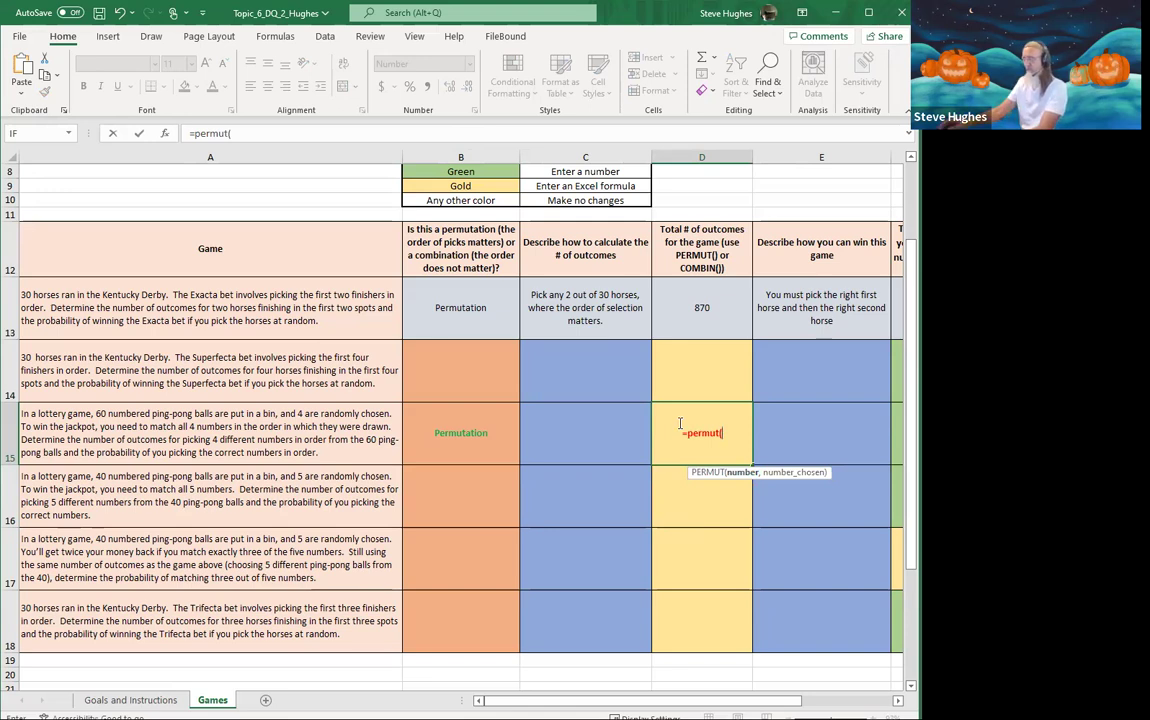
text(60)
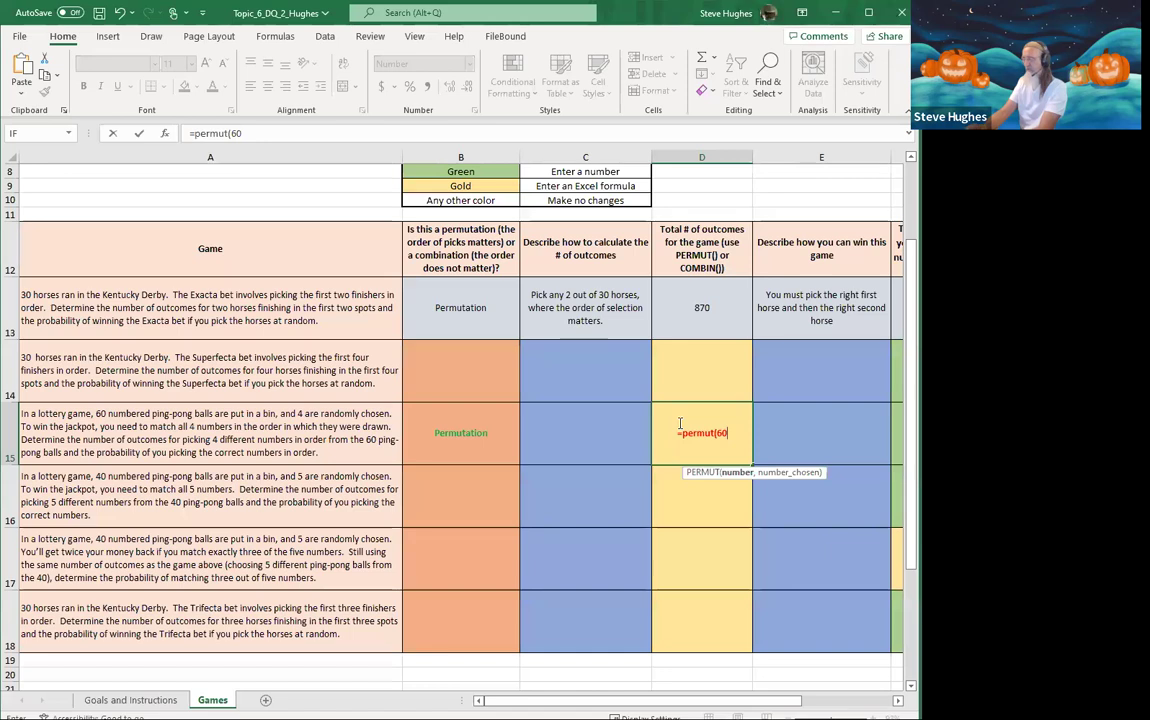
text(,4)
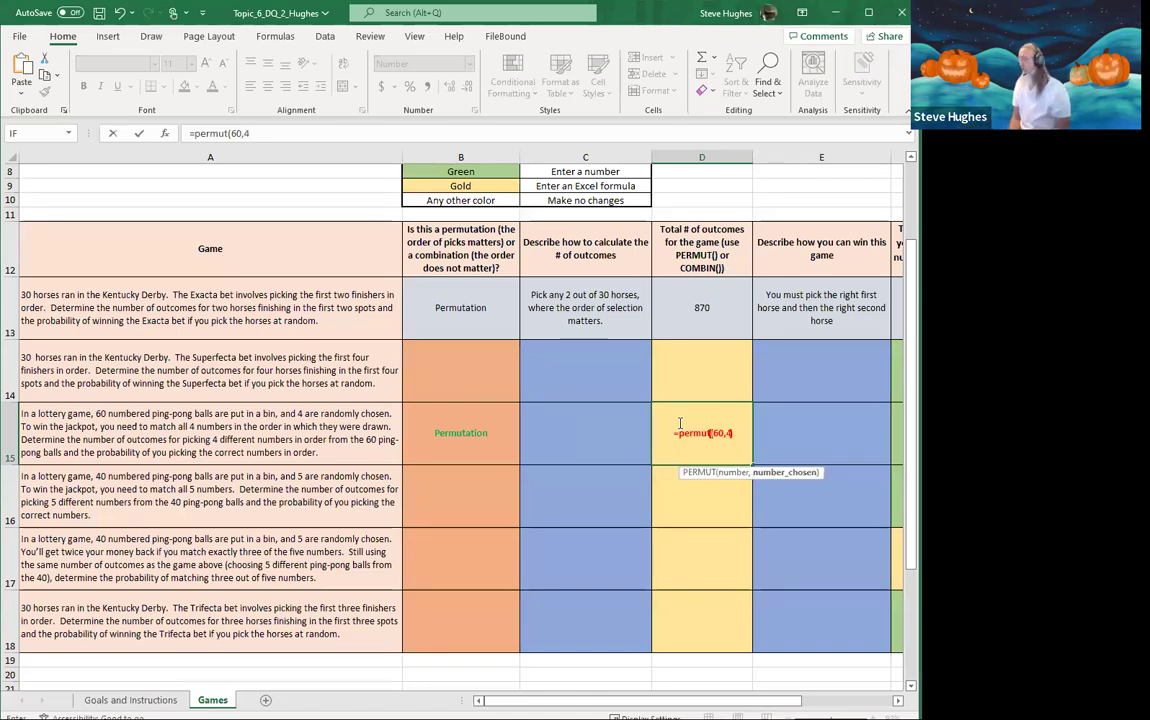
text())
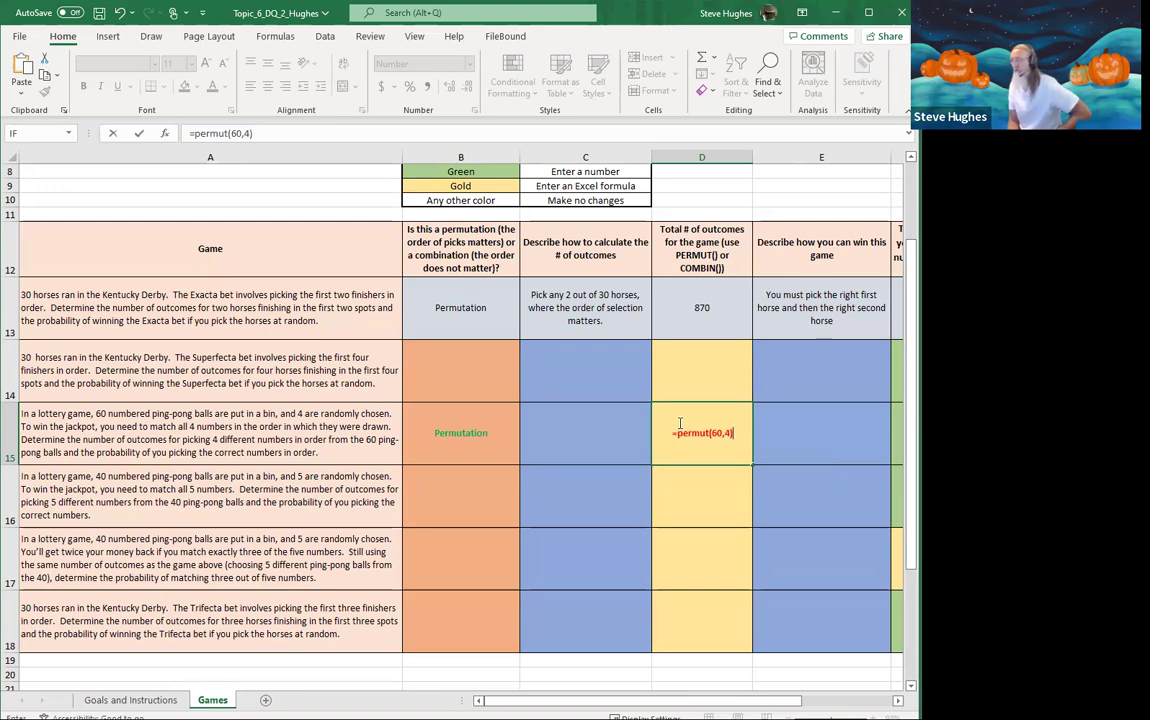
key(Return)
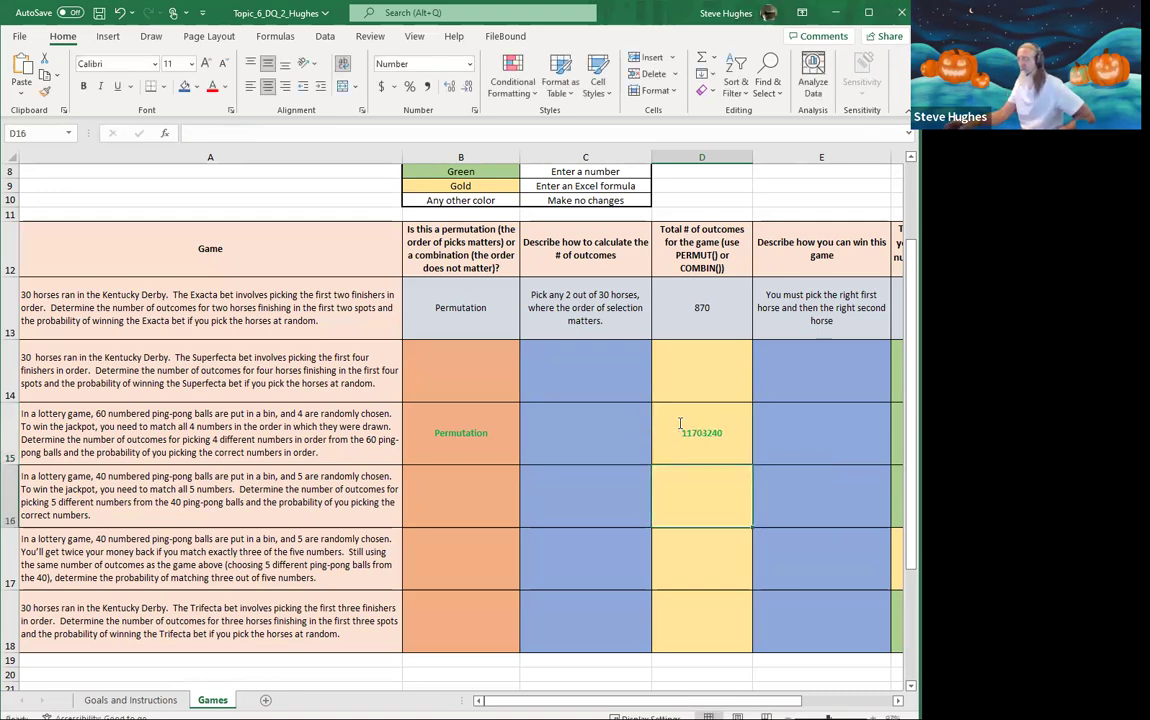
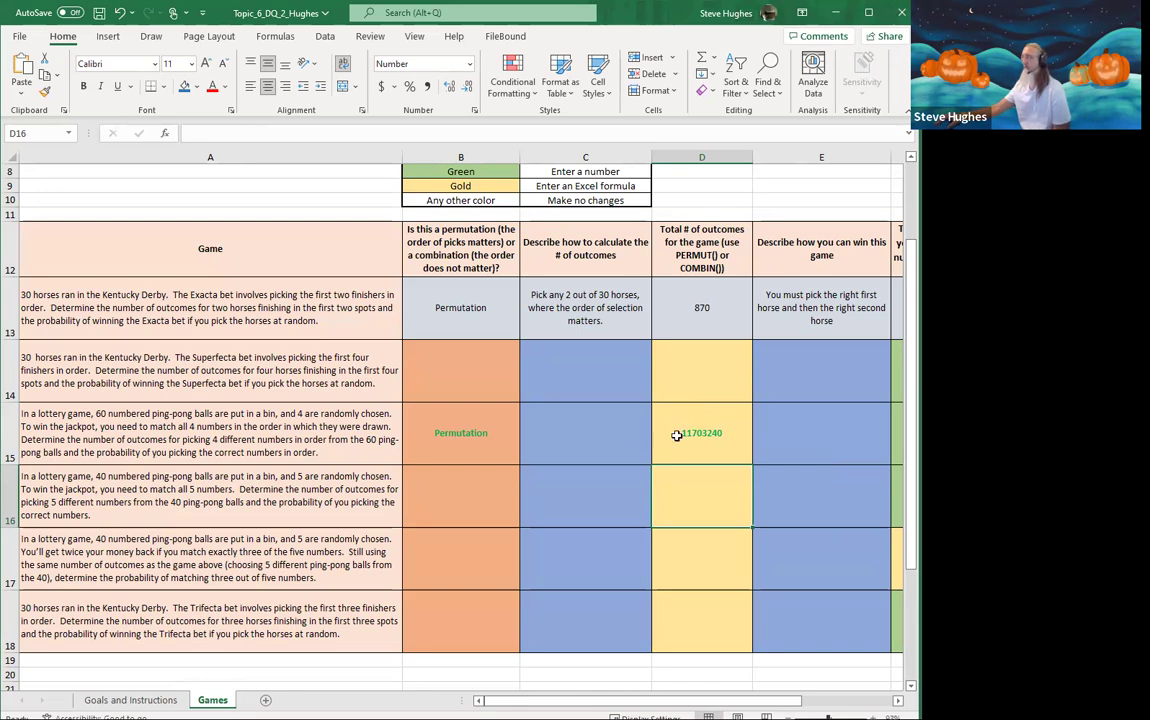
- Enter 1 in F15 as the number of ways to win the 60-ball lottery game
scroll(674, 509, right, 5)
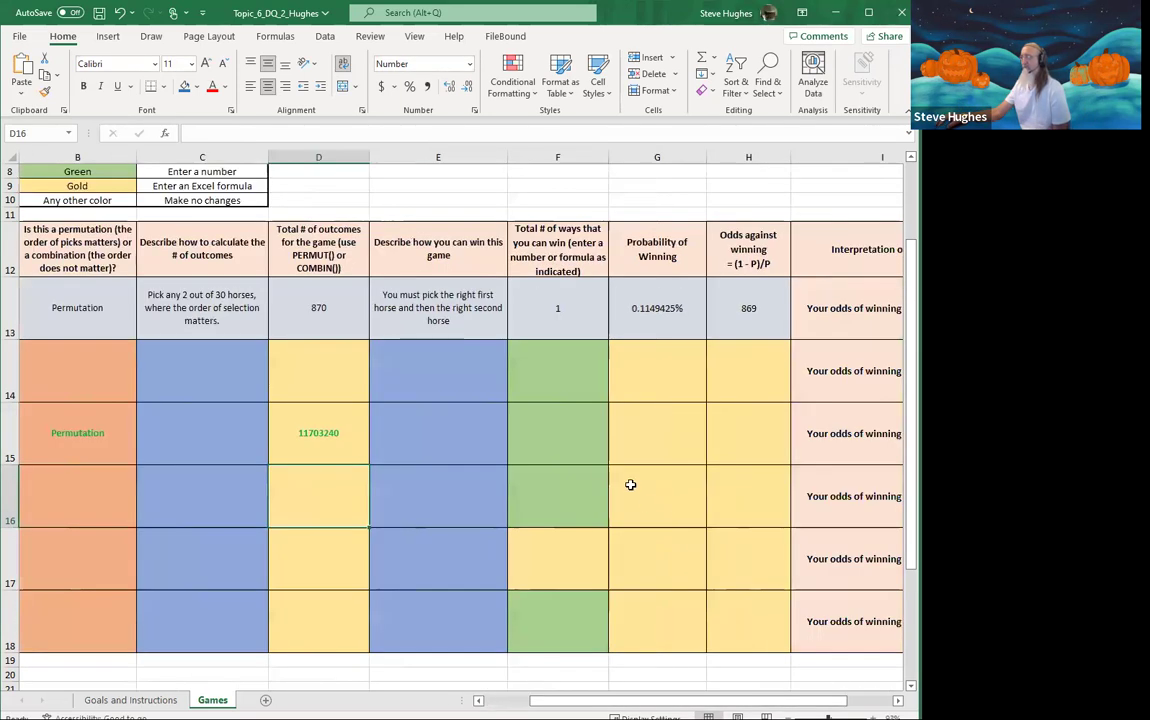
click(563, 443)
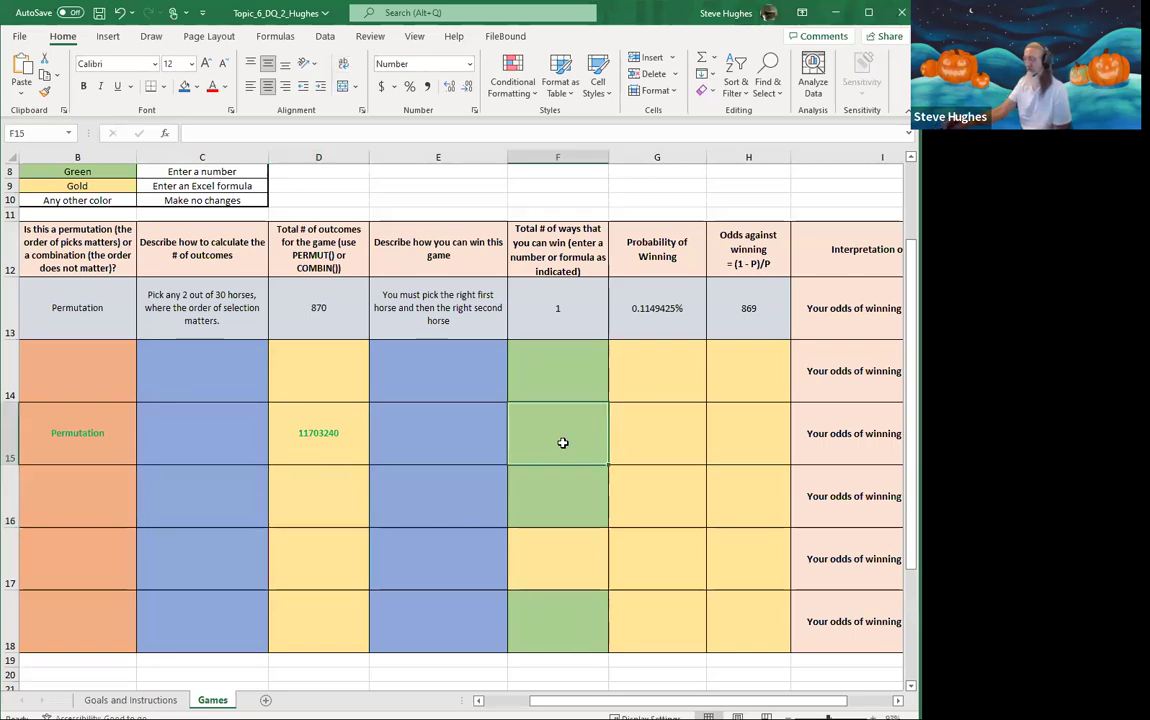
text(1)
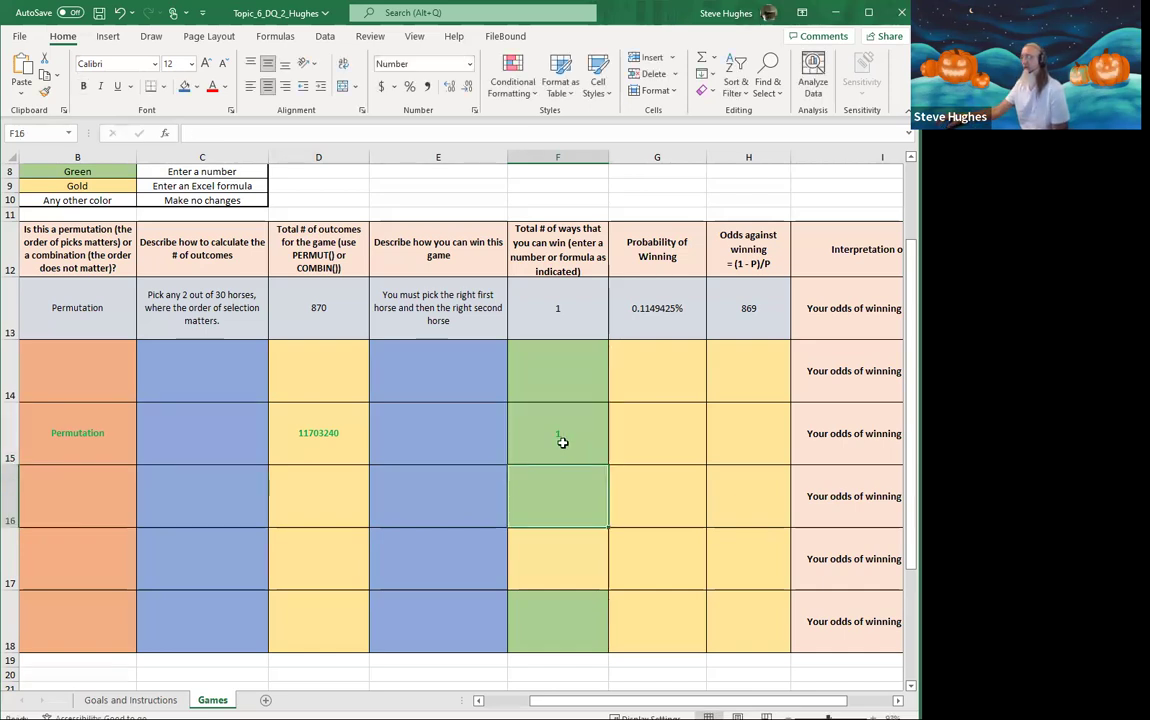
- Calculate the 60-ball game's probability of winning in G15 with the formula =F15/D15
click(634, 432)
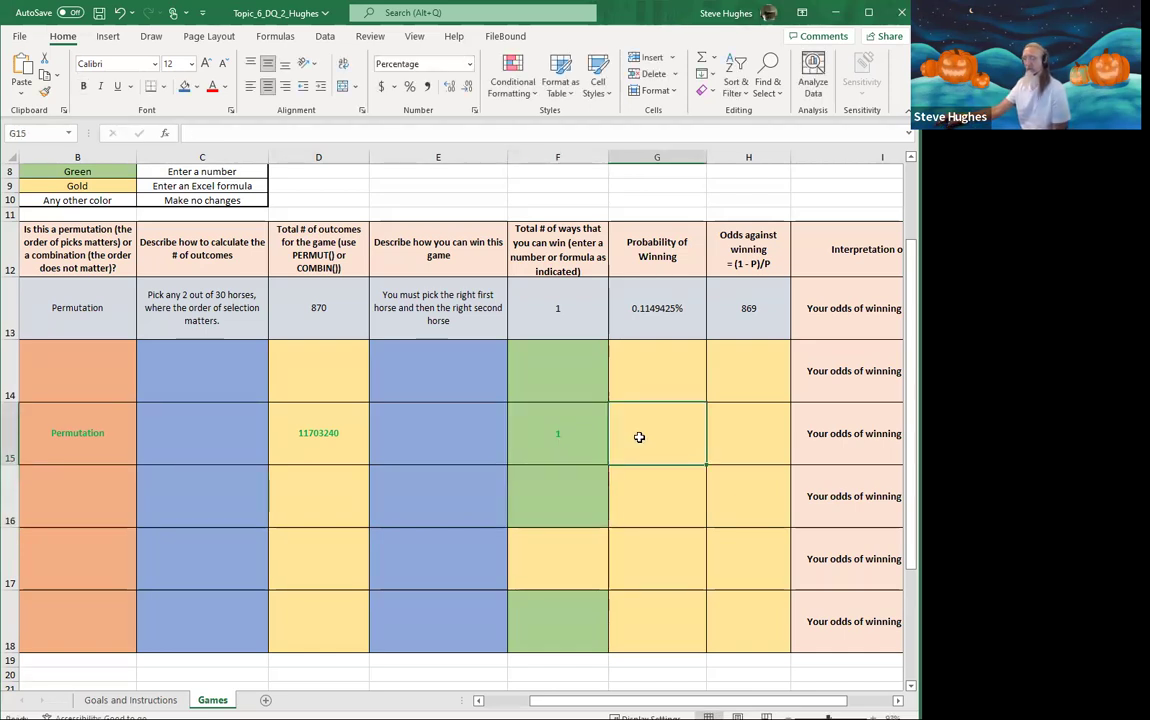
text(=)
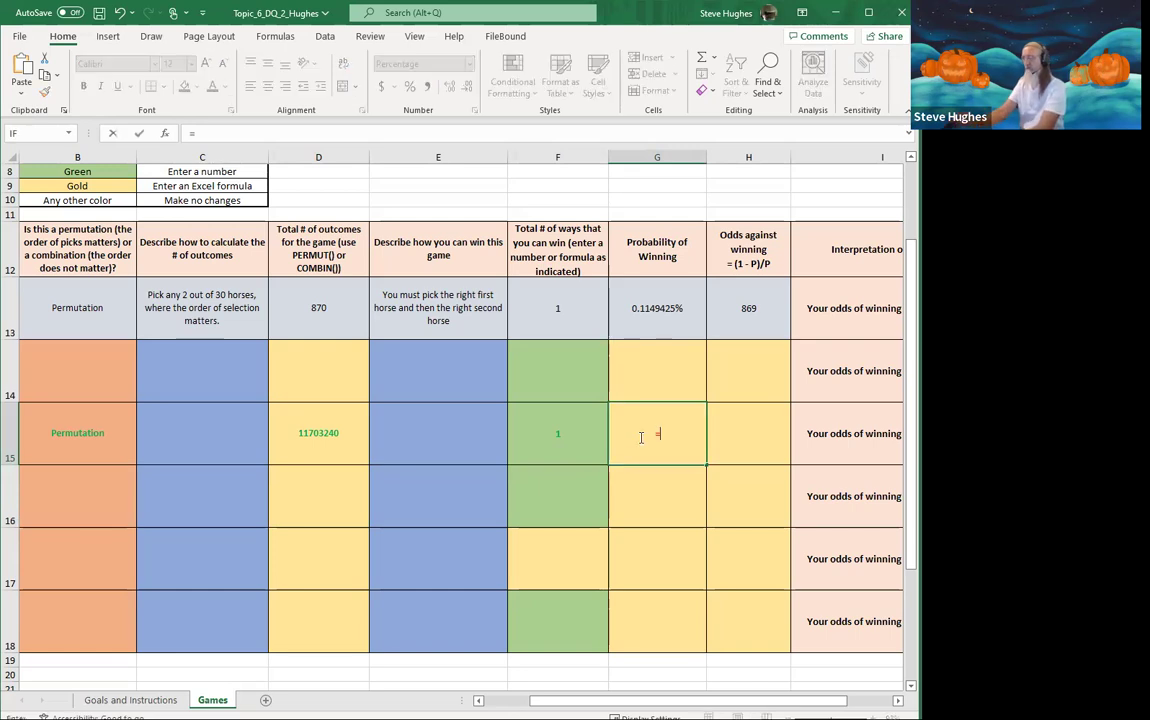
key(Left)
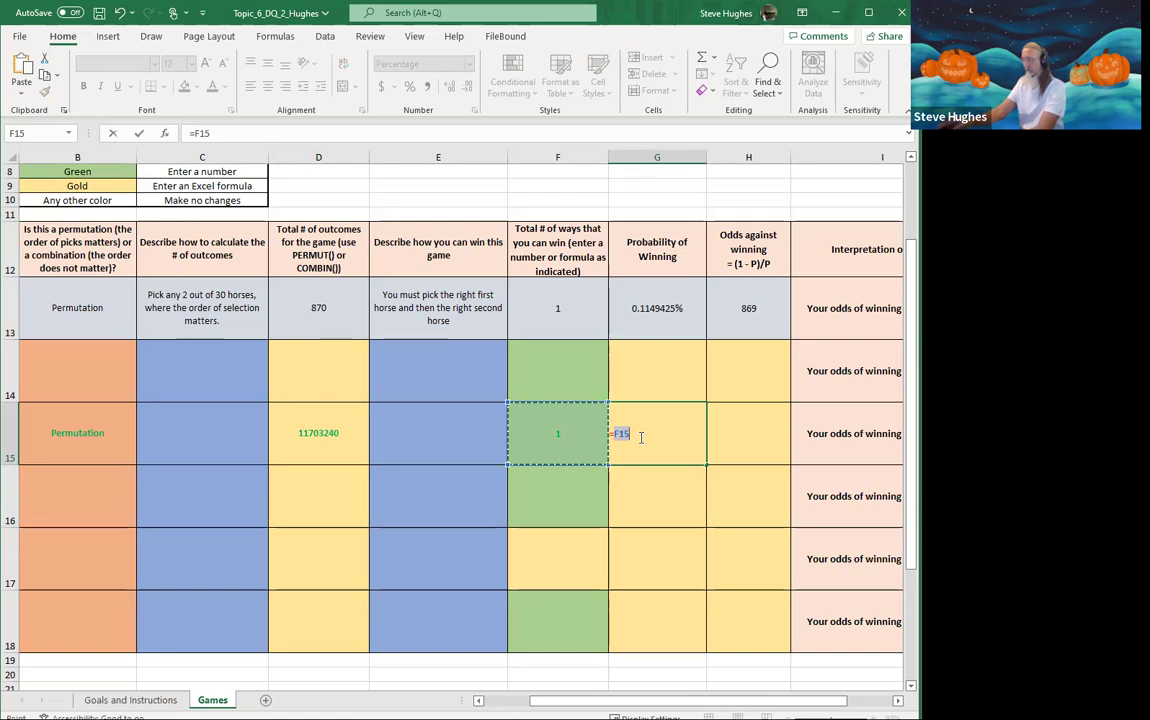
text(/)
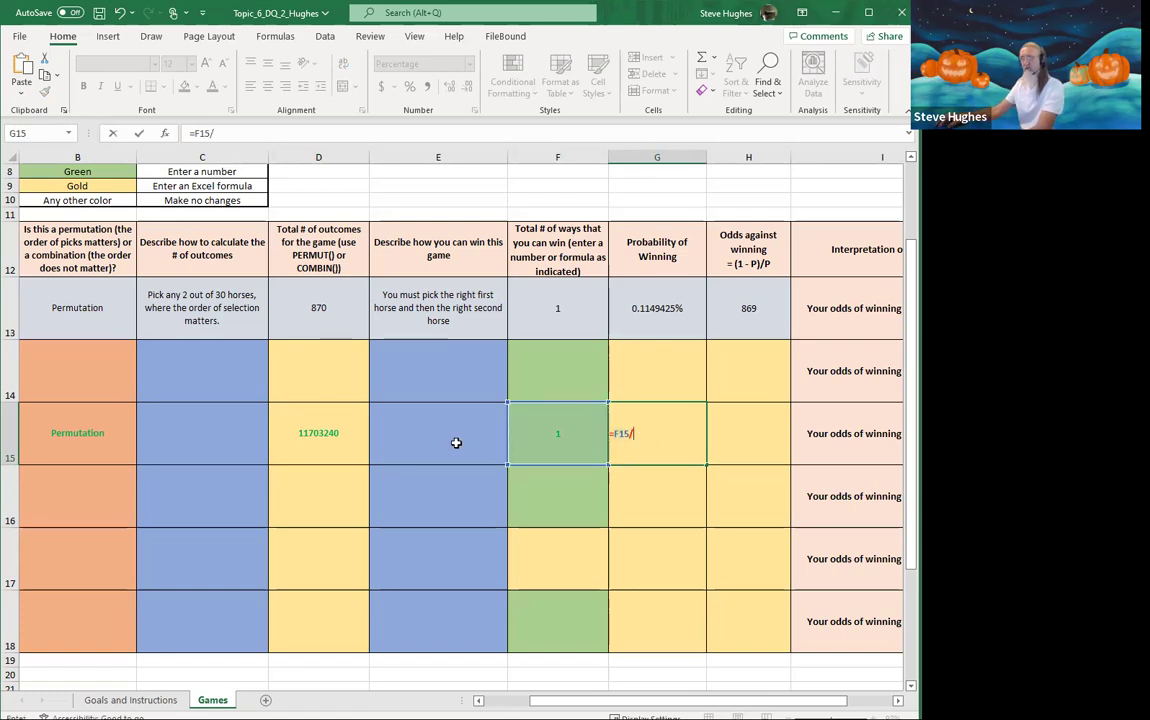
click(325, 432)
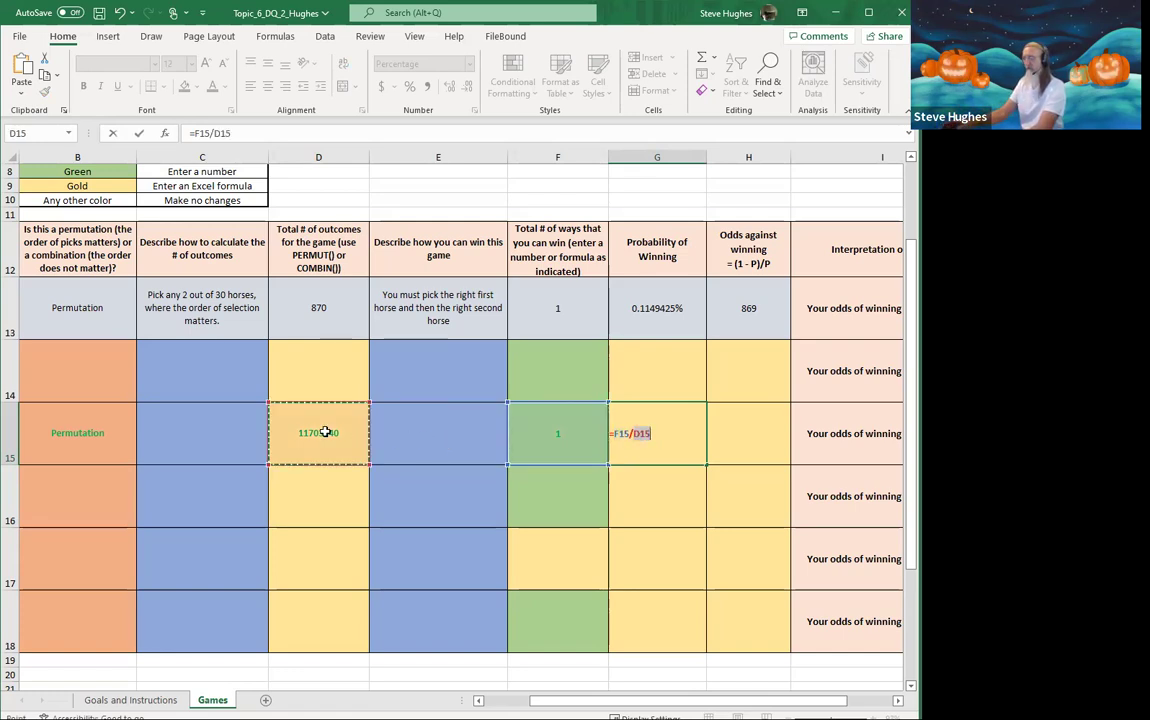
key(Return)
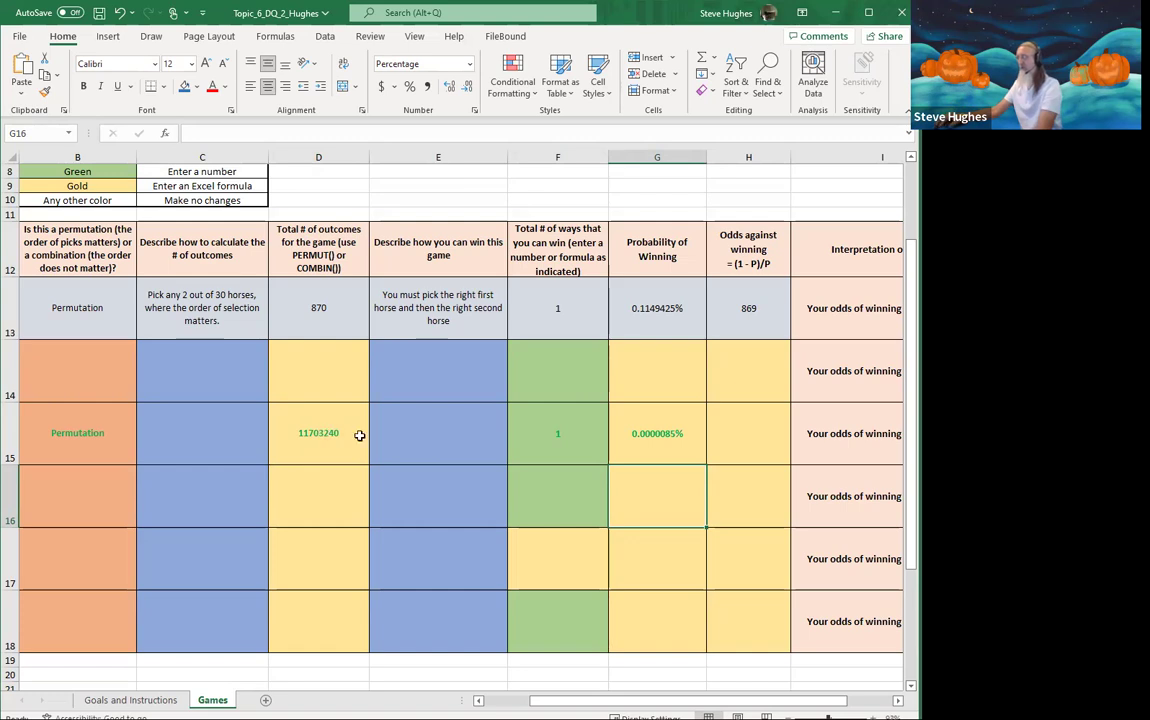
click(661, 431)
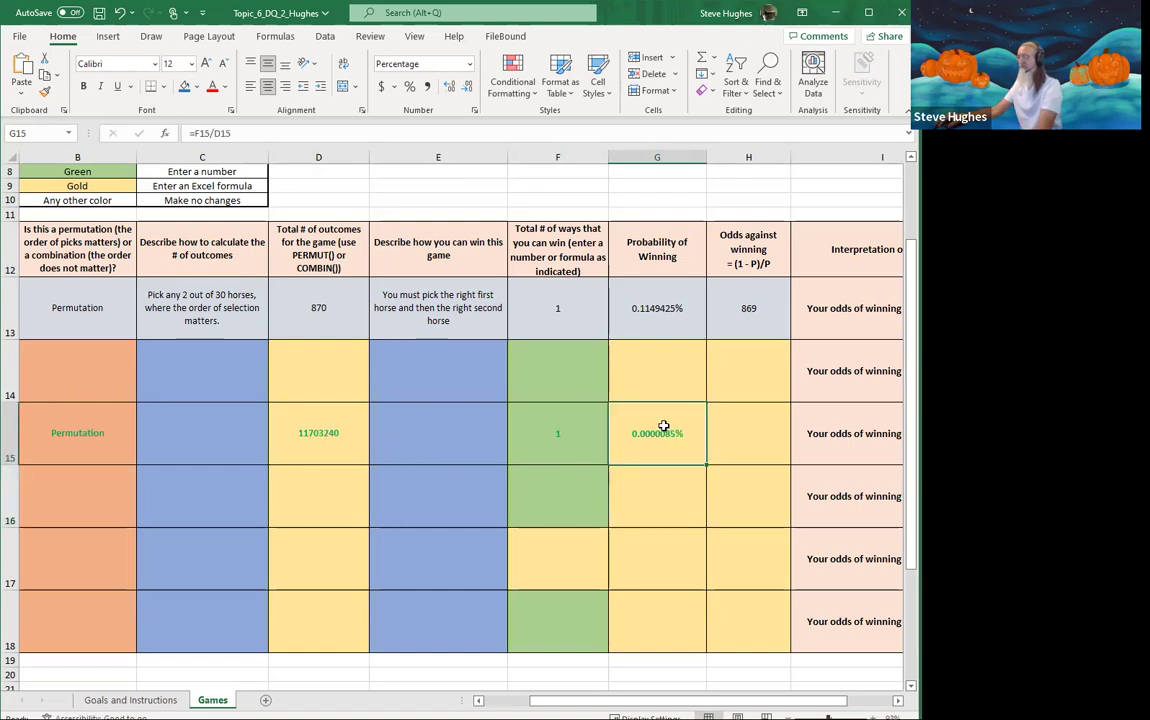
- Calculate the odds against winning the 60-ball game in H15 with the formula =(1-G15)/G15
click(738, 435)
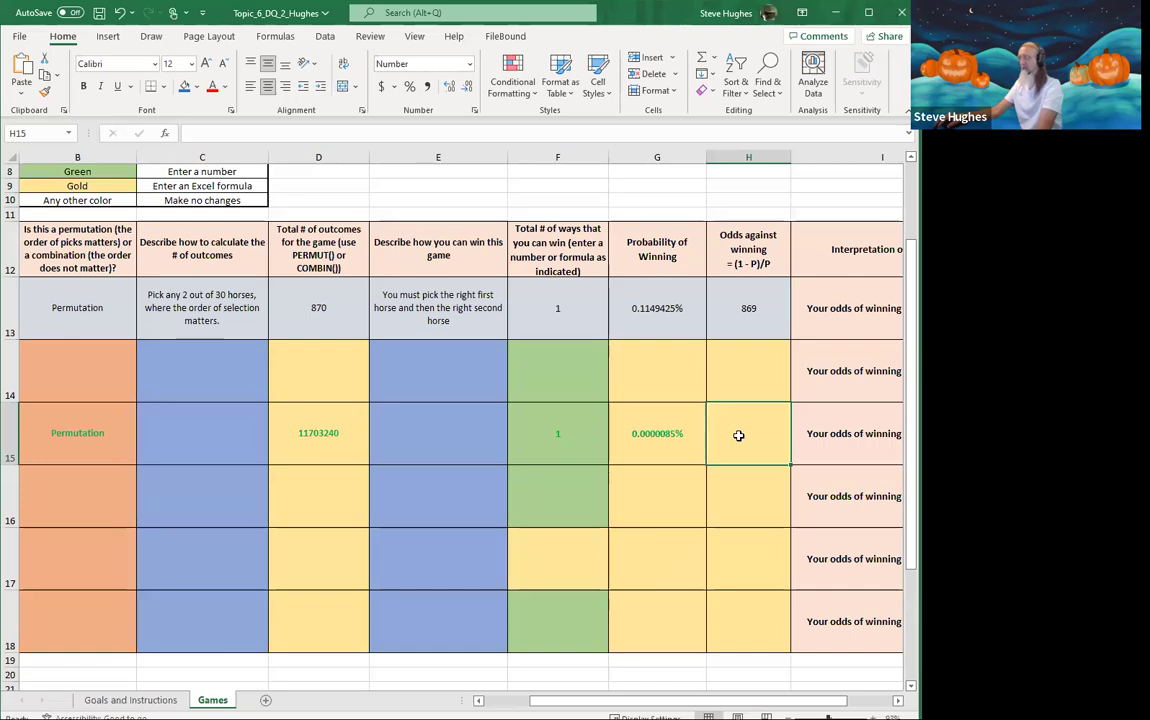
text(+)
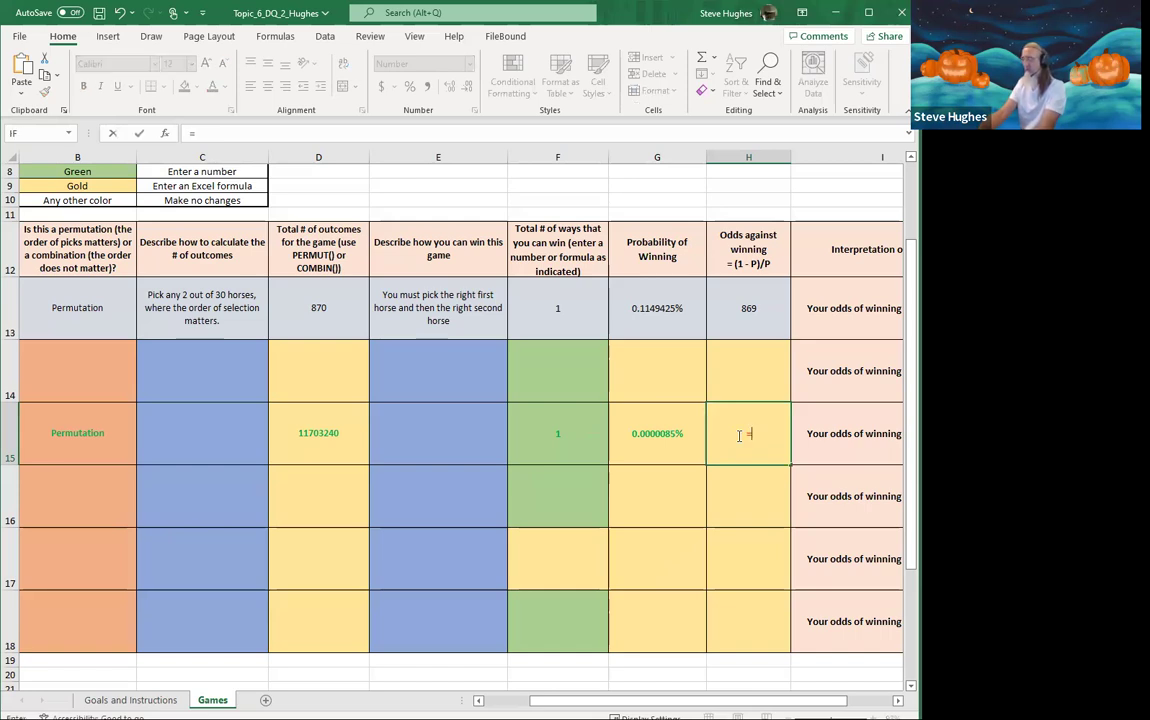
key(BackSpace)
text(=()
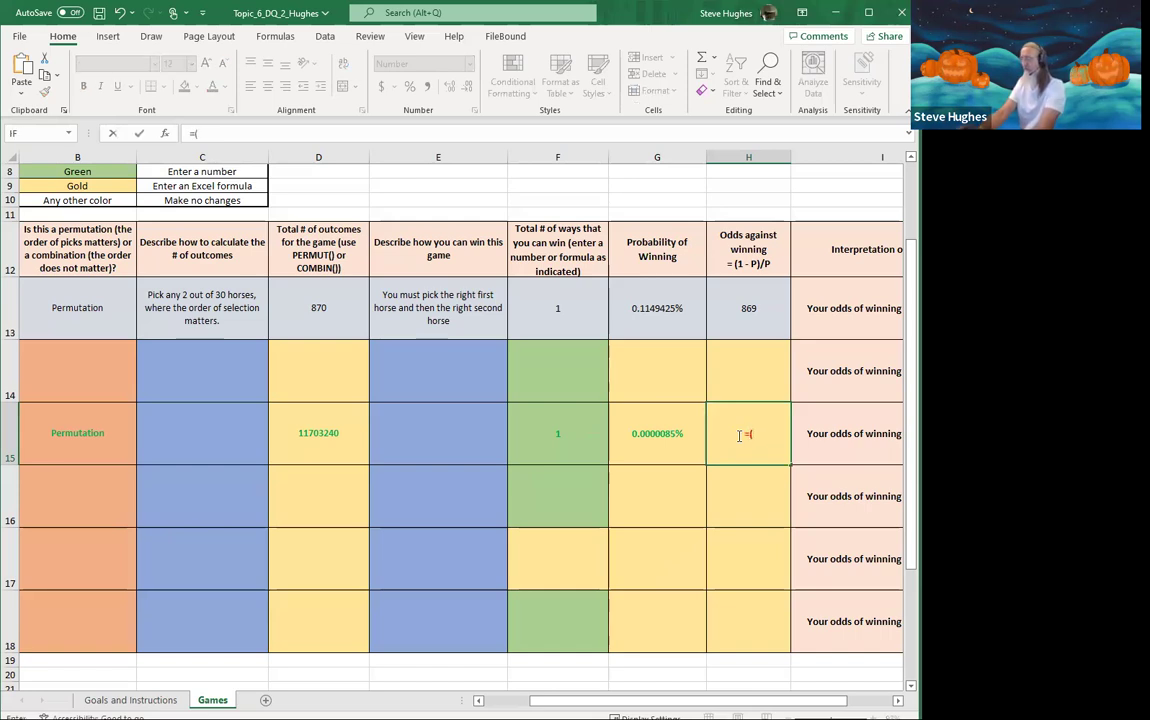
text(1-)
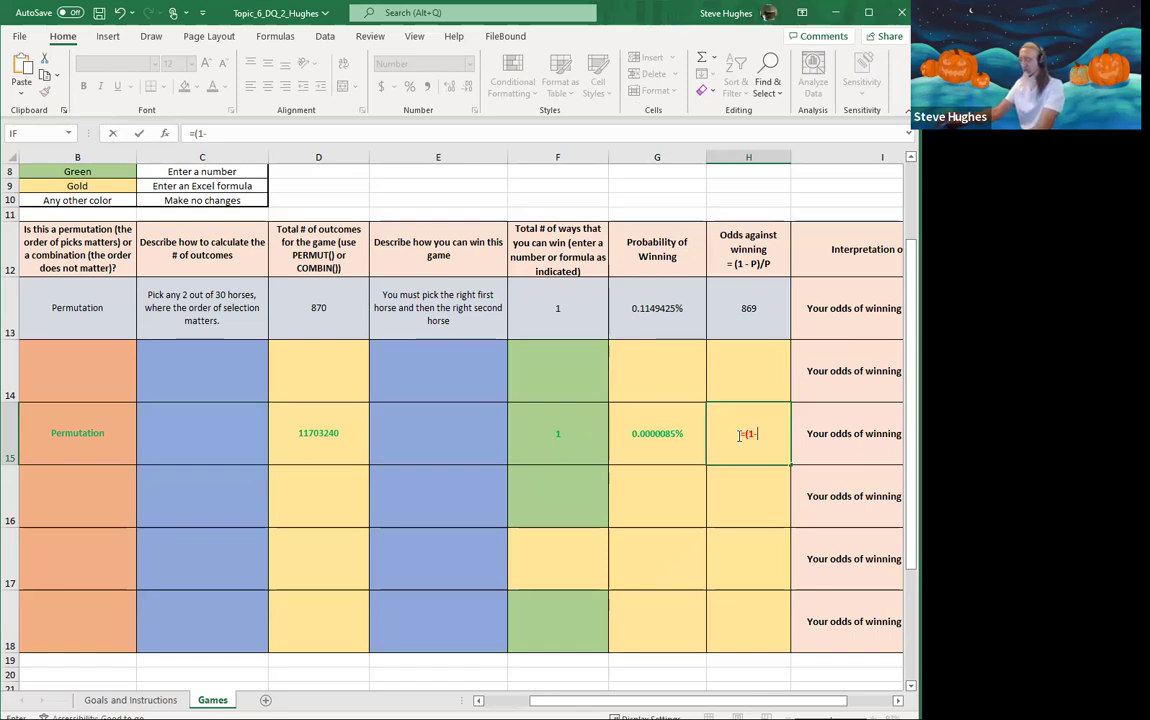
key(Left)
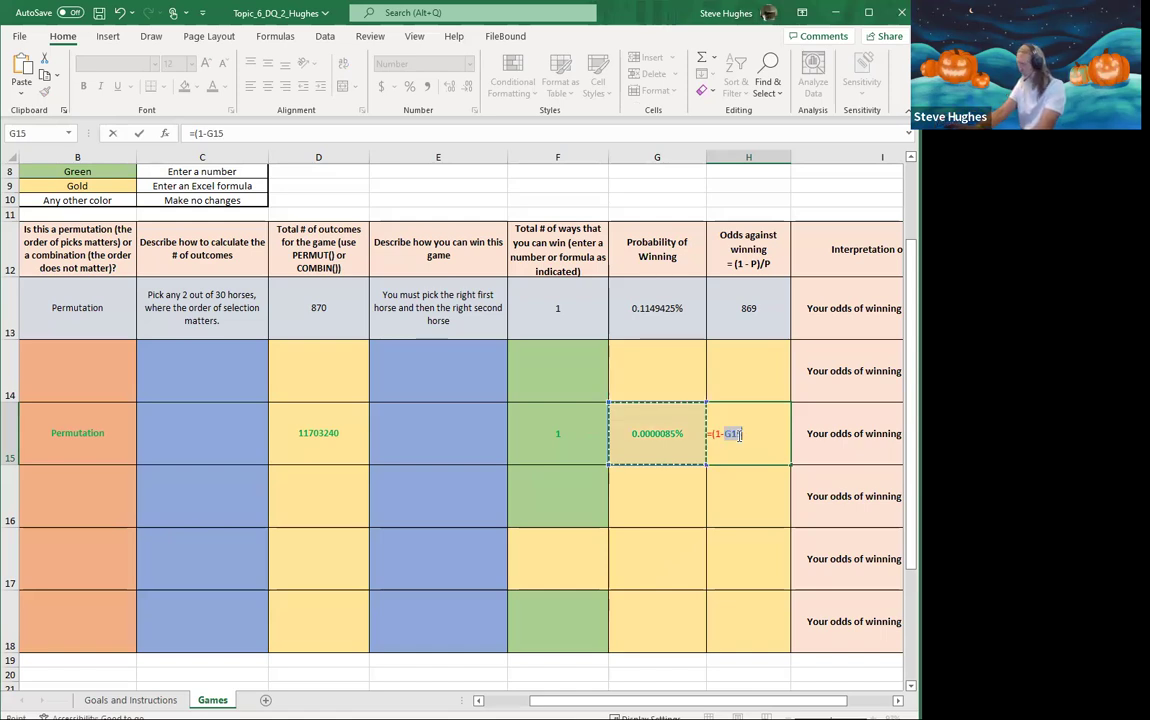
text())
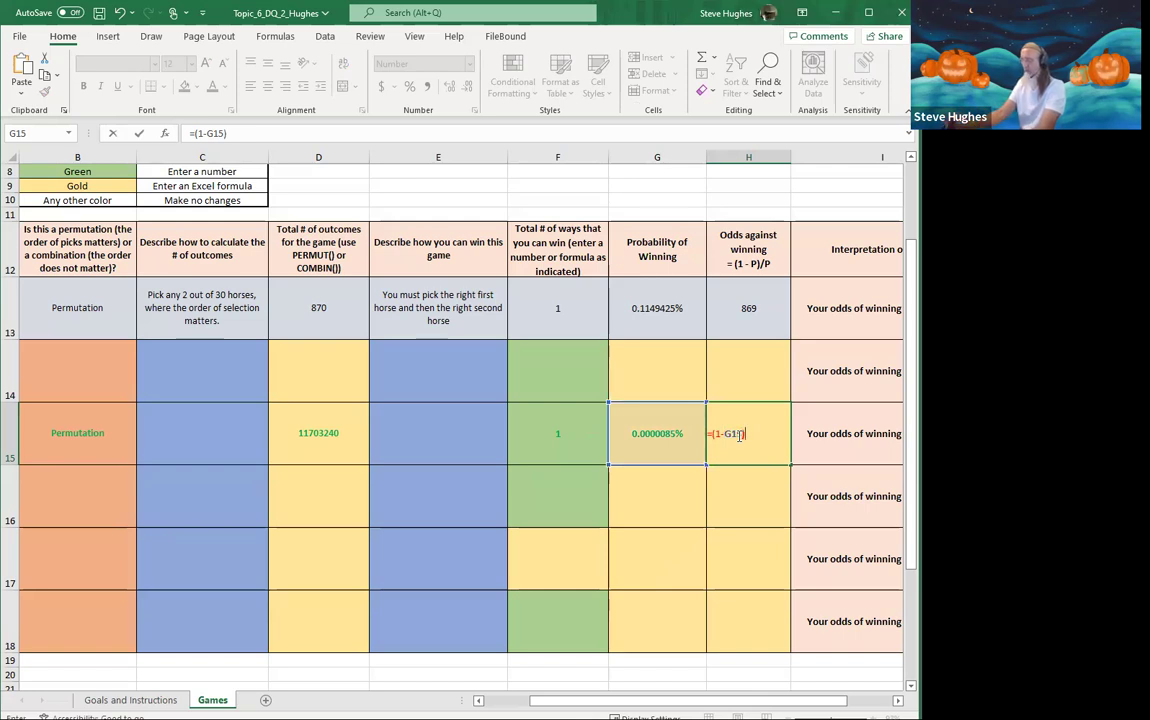
text(/)
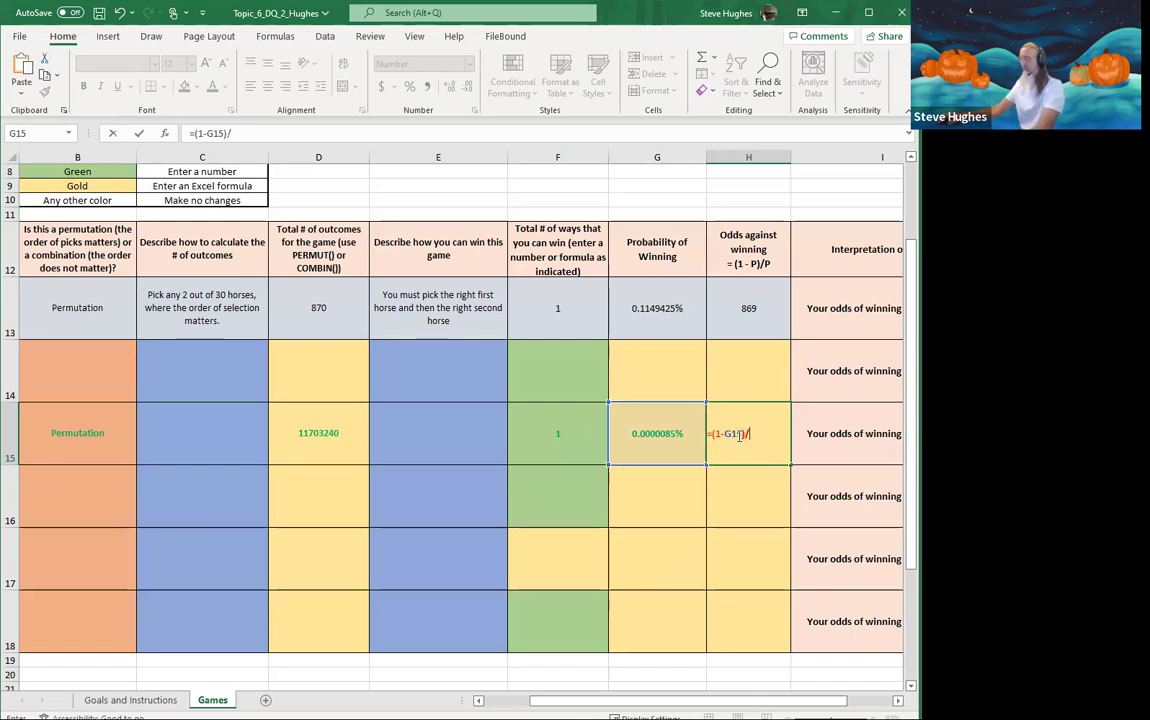
key(Left)
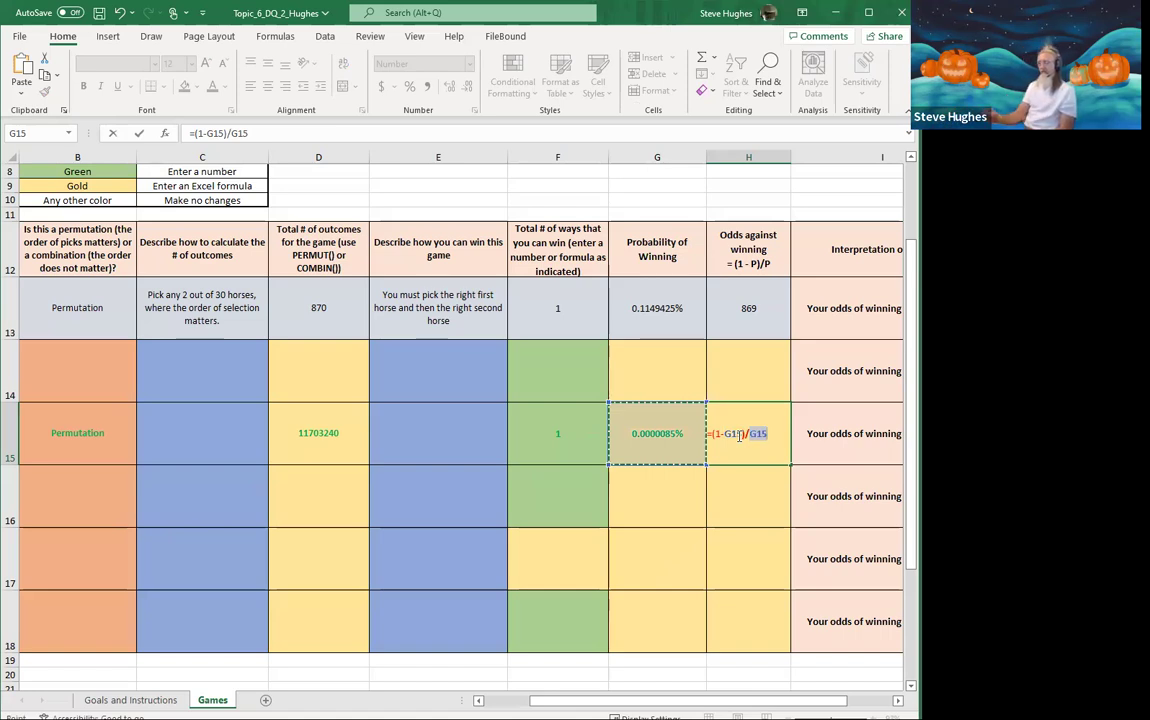
key(Return)
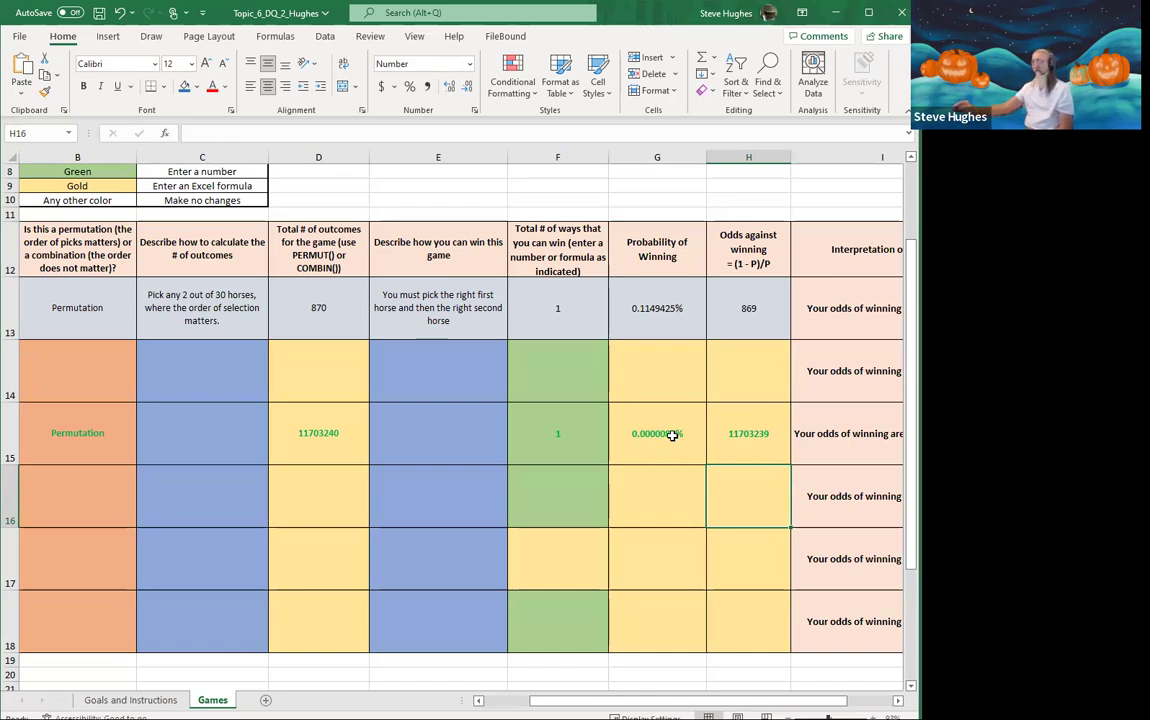
- Enter Combination in B17 as the type for the 40-ball lottery game that matches exactly three numbers
click(682, 505)
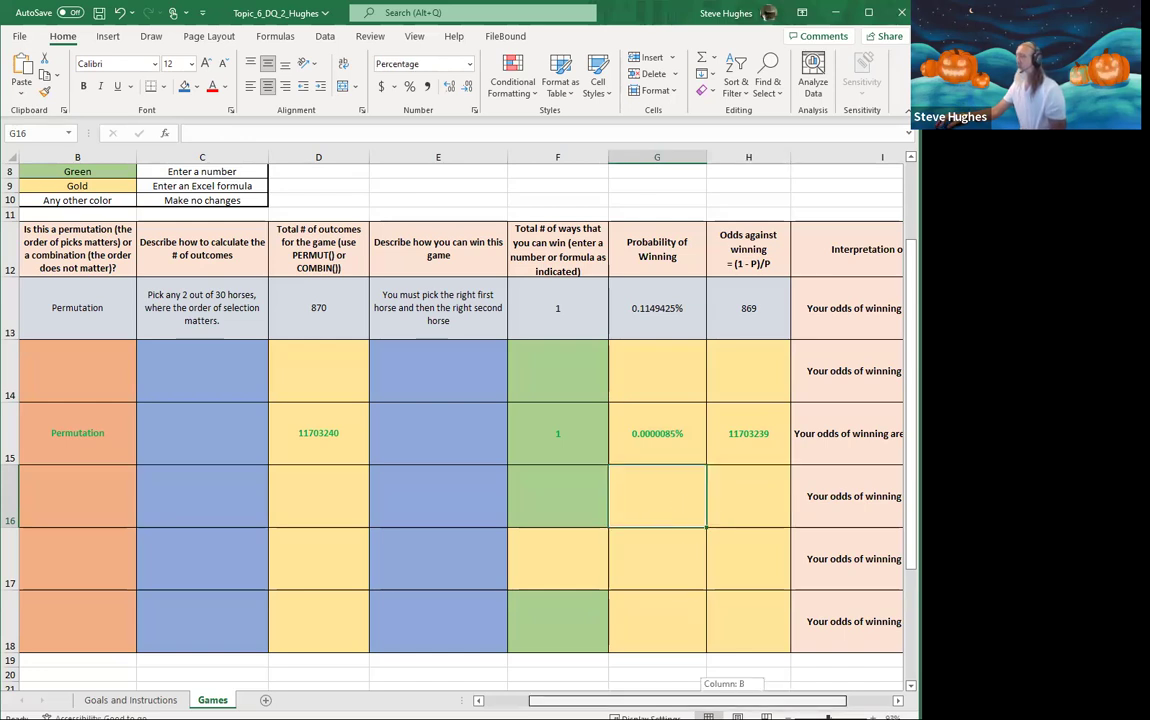
scroll(650, 628, left, 2)
scroll(643, 624, down, 1)
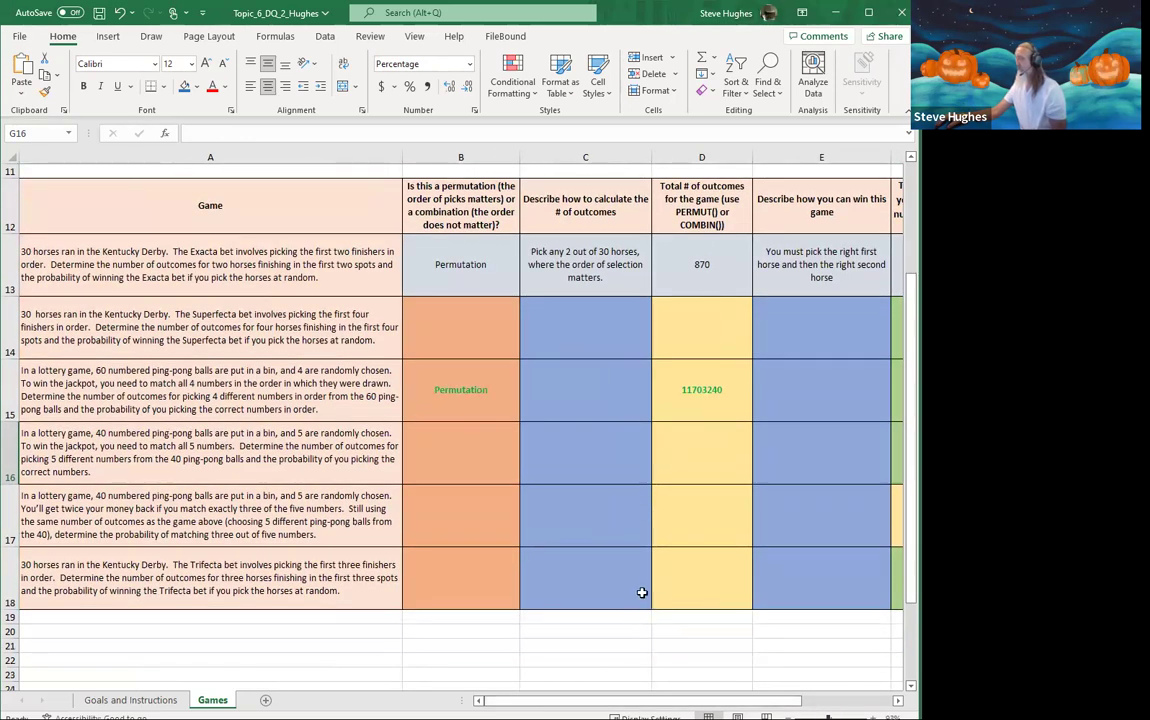
scroll(600, 640, right, 5)
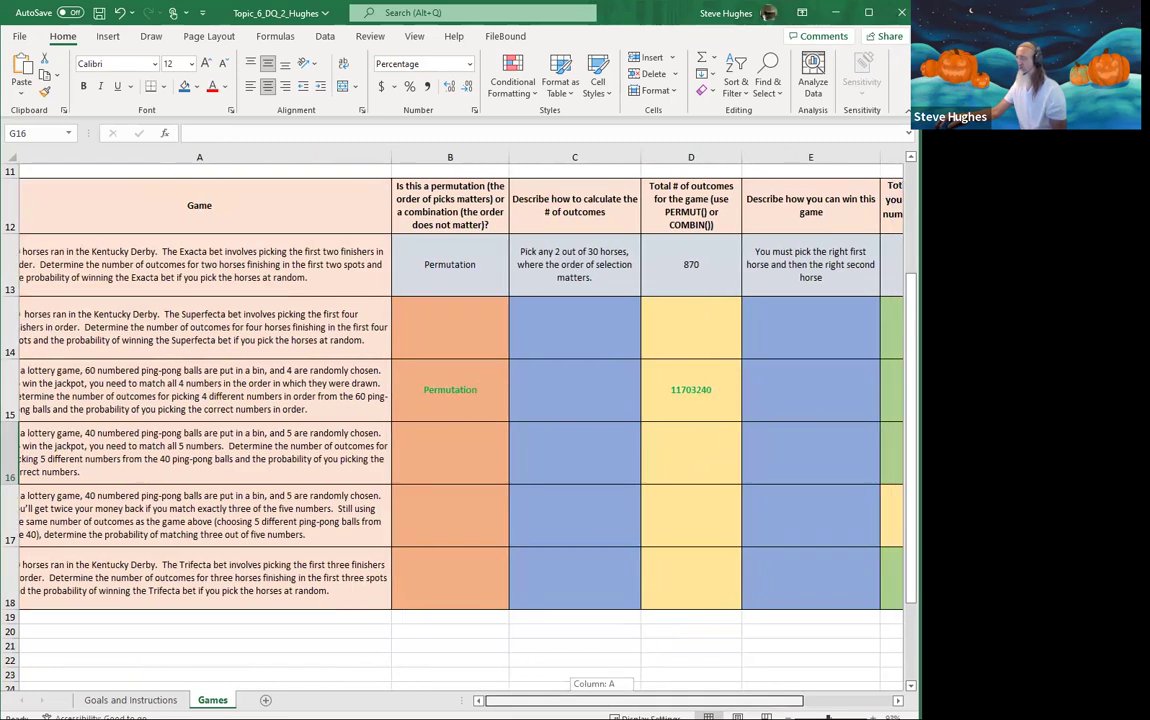
scroll(600, 640, left, 5)
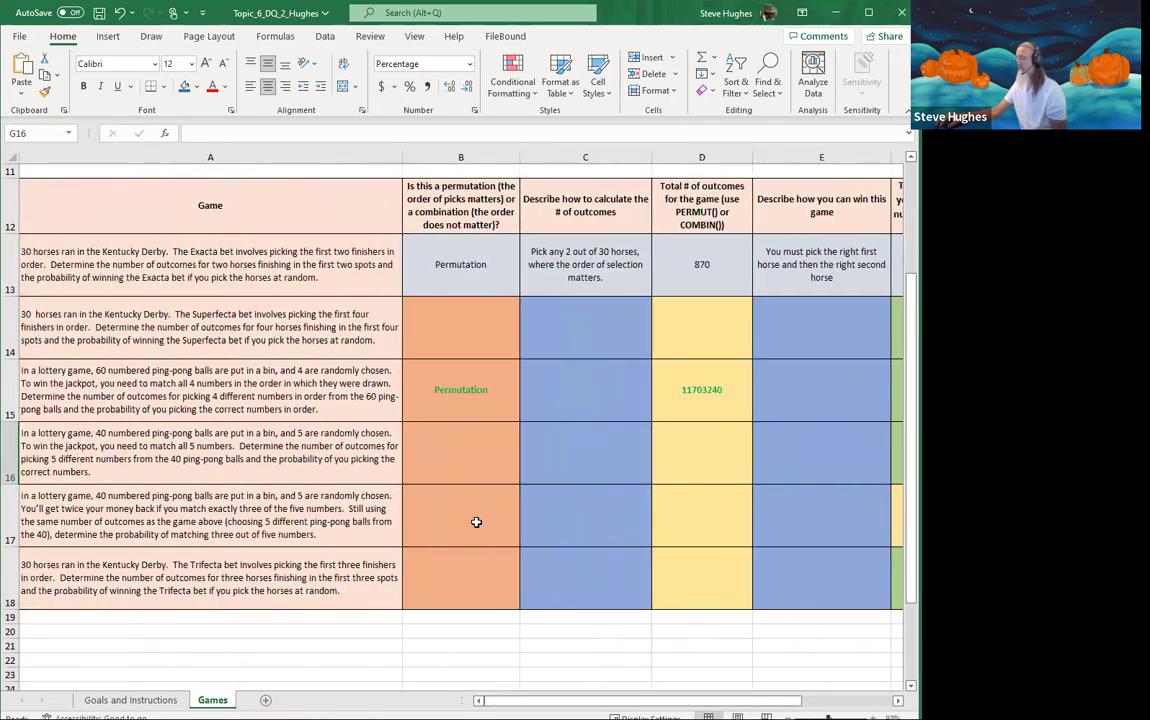
click(452, 516)
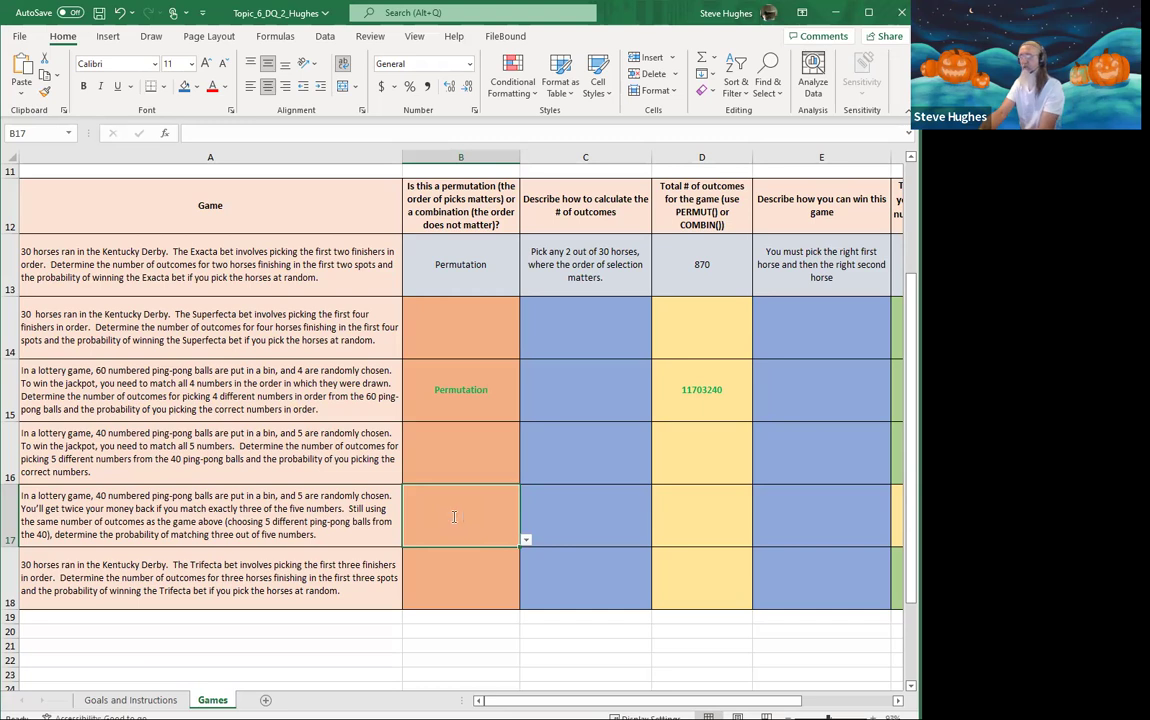
text(com)
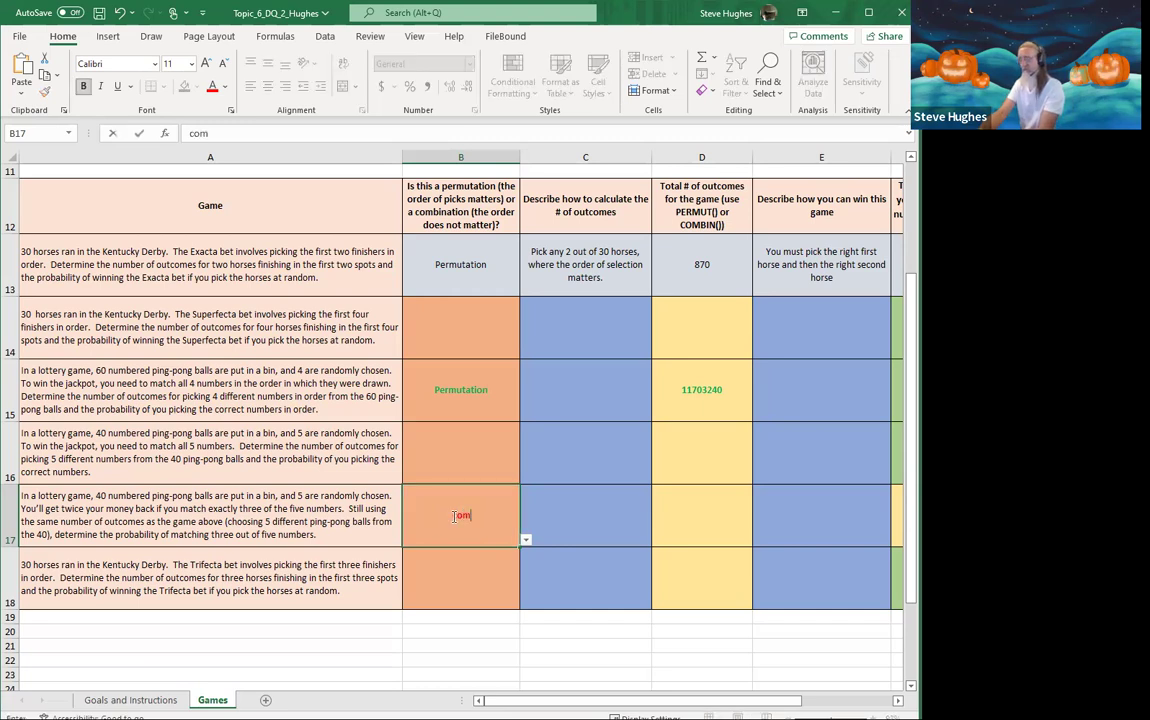
text(ination)
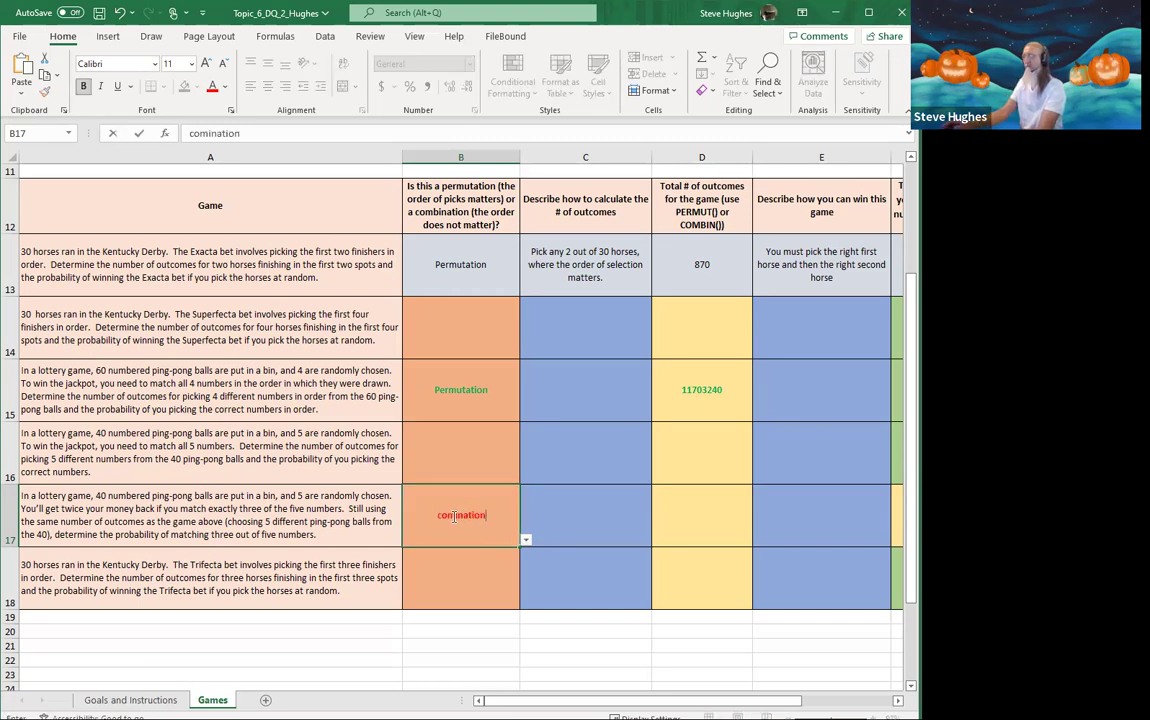
key(Return)
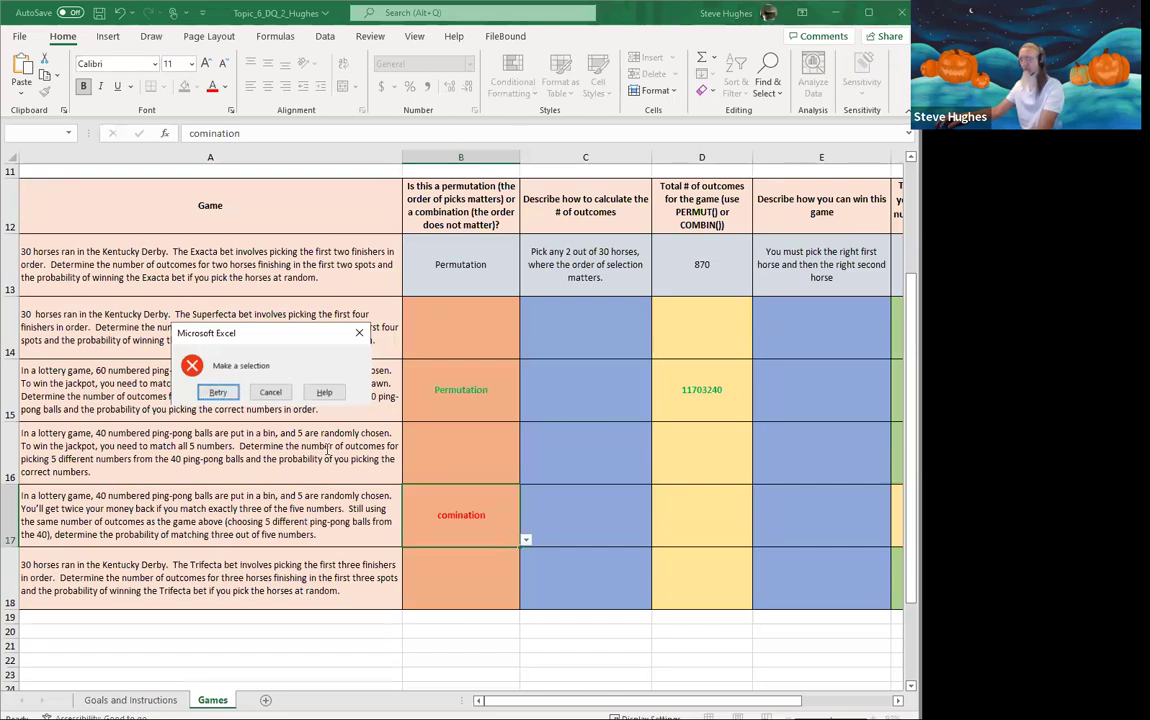
click(234, 392)
key(Home)
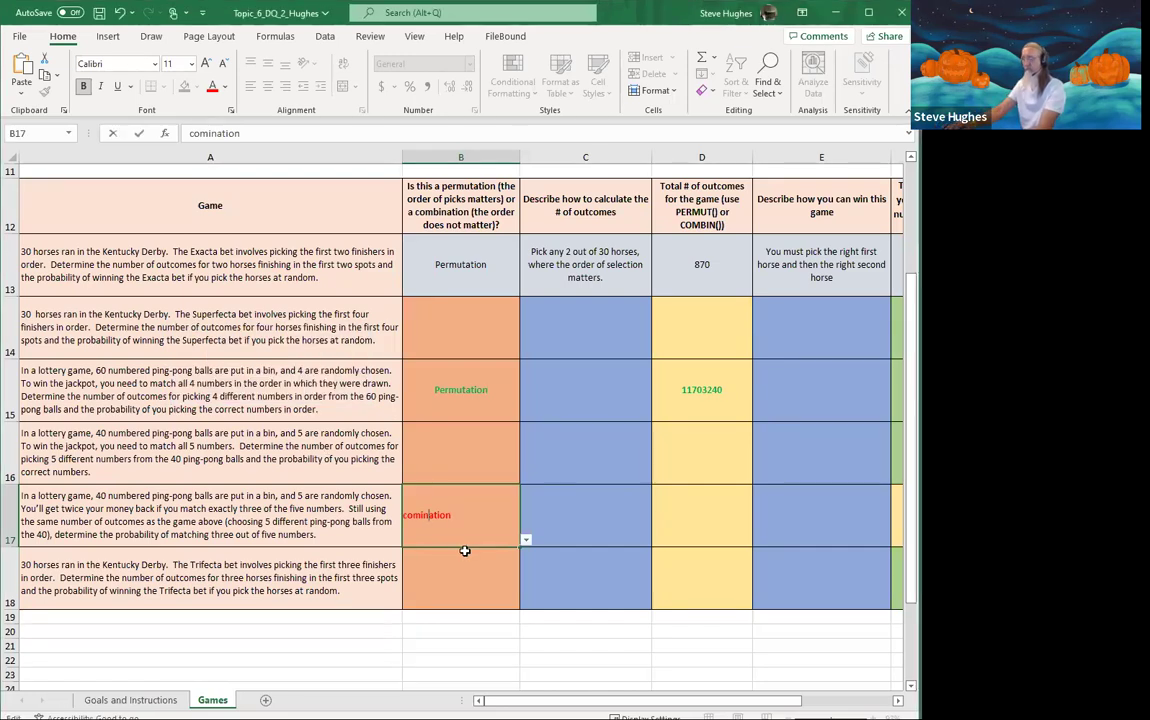
key(Delete)
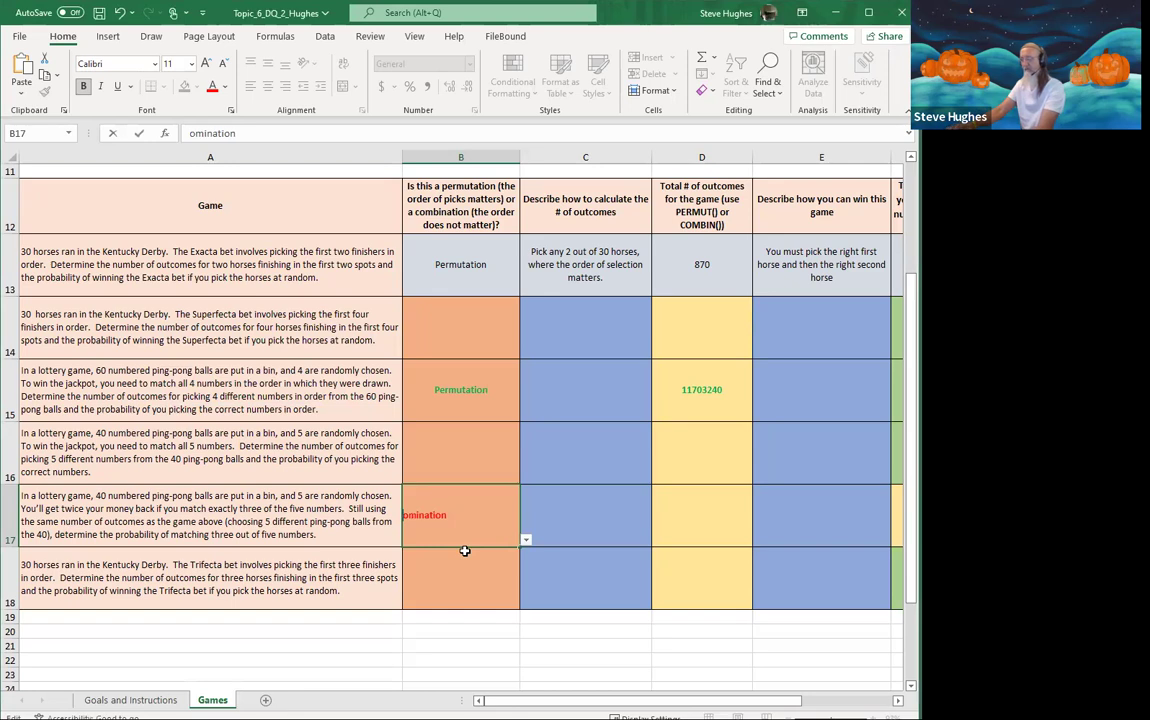
key(Escape)
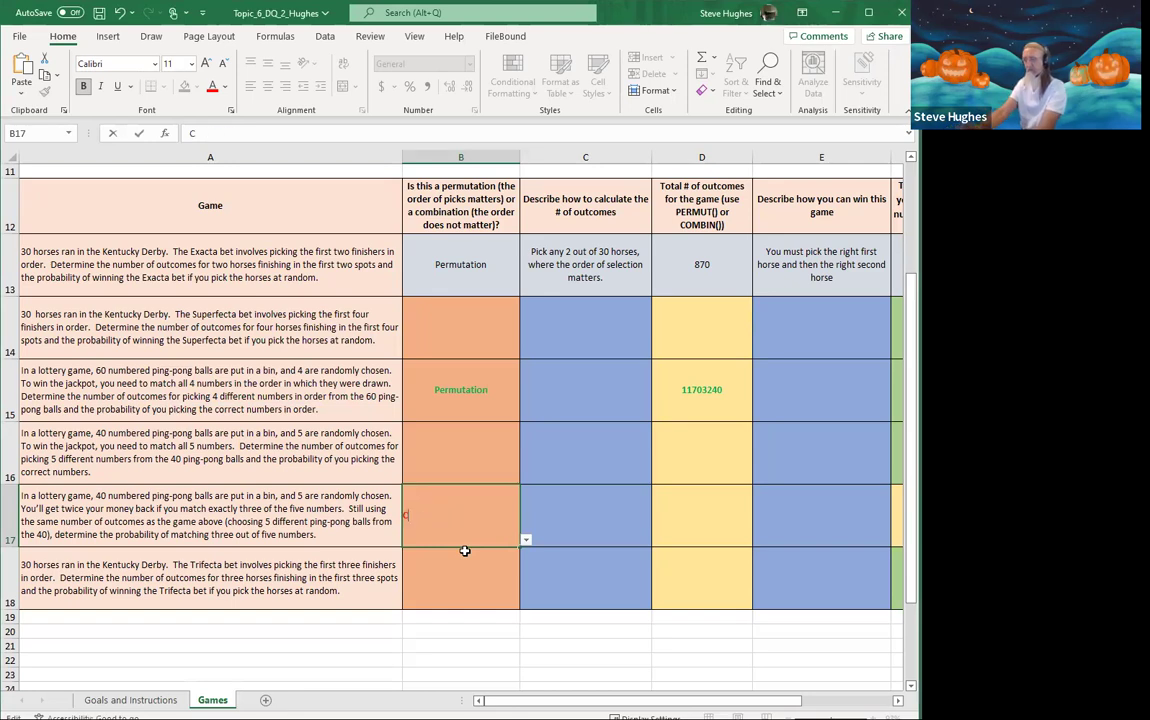
text(Comi)
key(BackSpace)
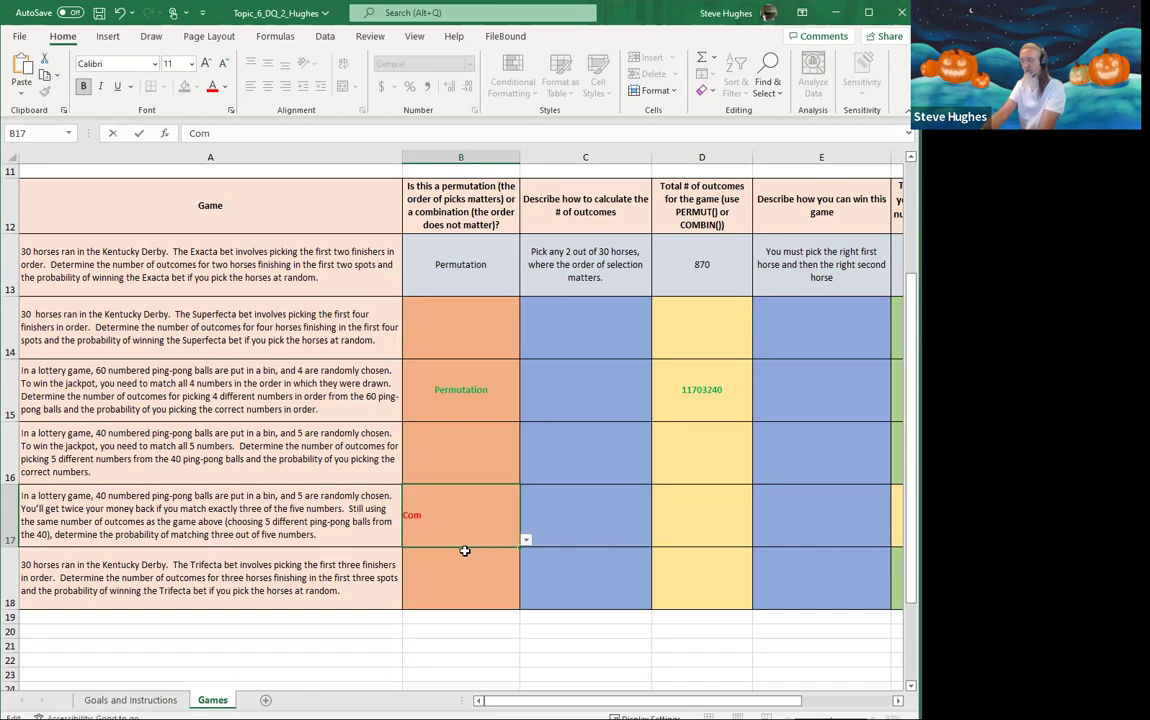
text(bination)
key(Return)
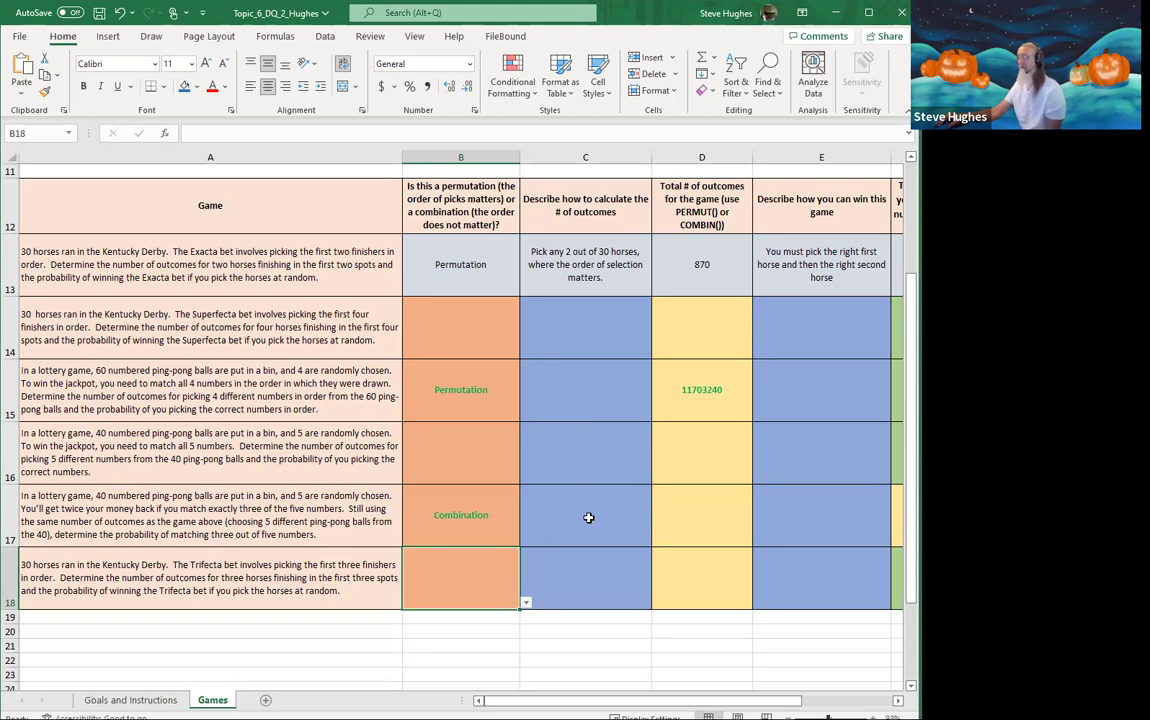
- Enter =COMBIN(40,3) in D17 as the total number of outcomes for the match-three lottery game
click(690, 519)
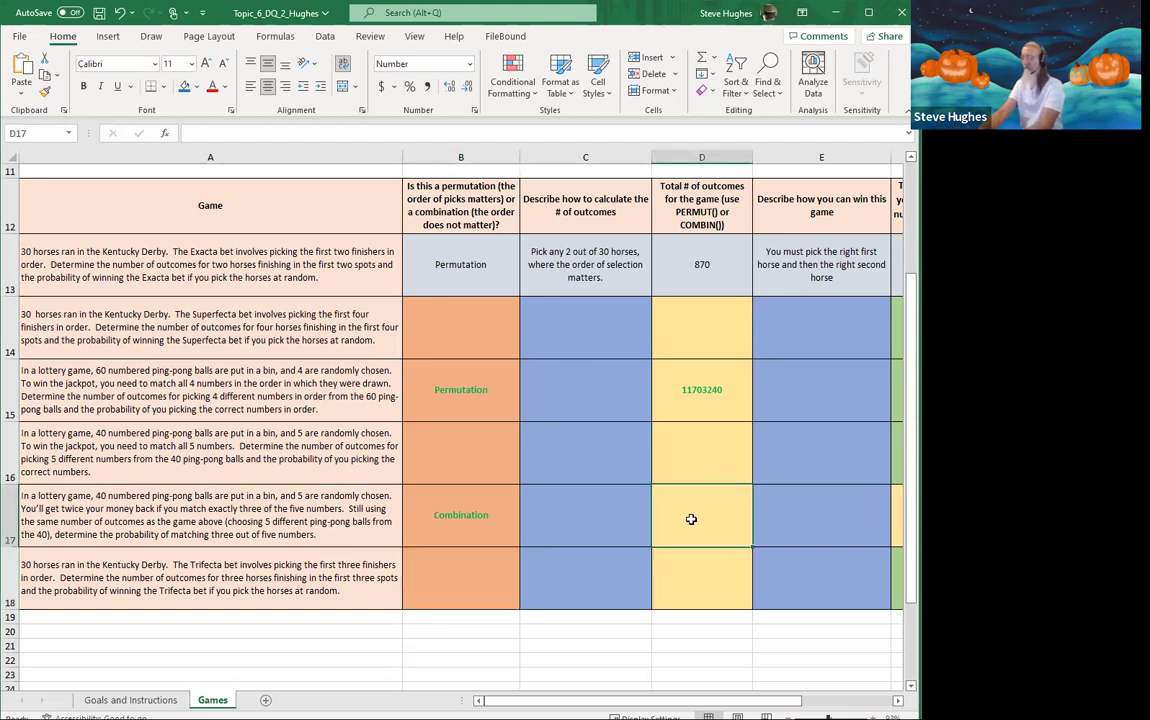
text(=)
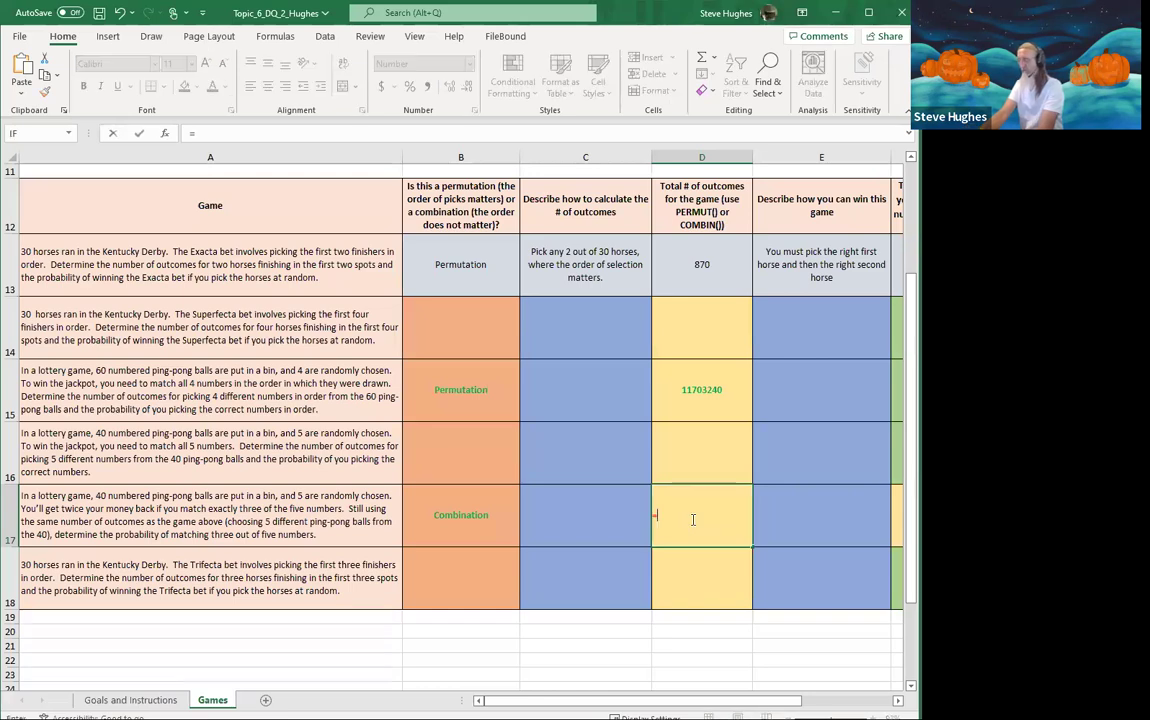
key(BackSpace)
text(=)
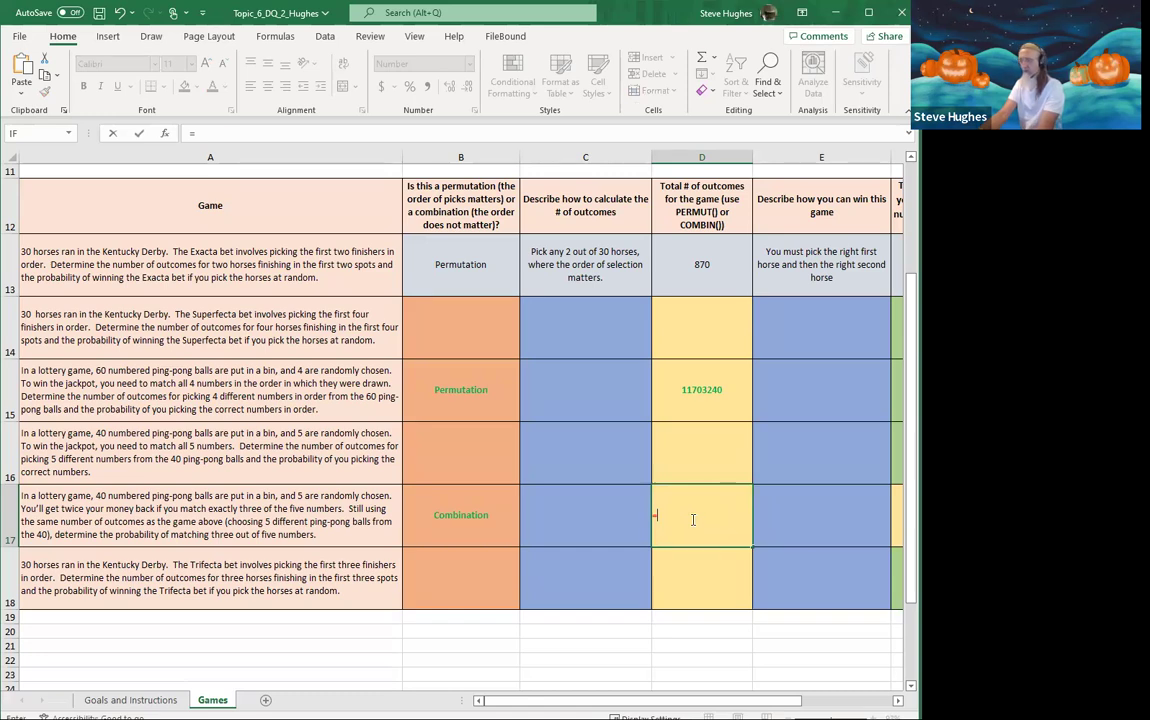
text(combin()
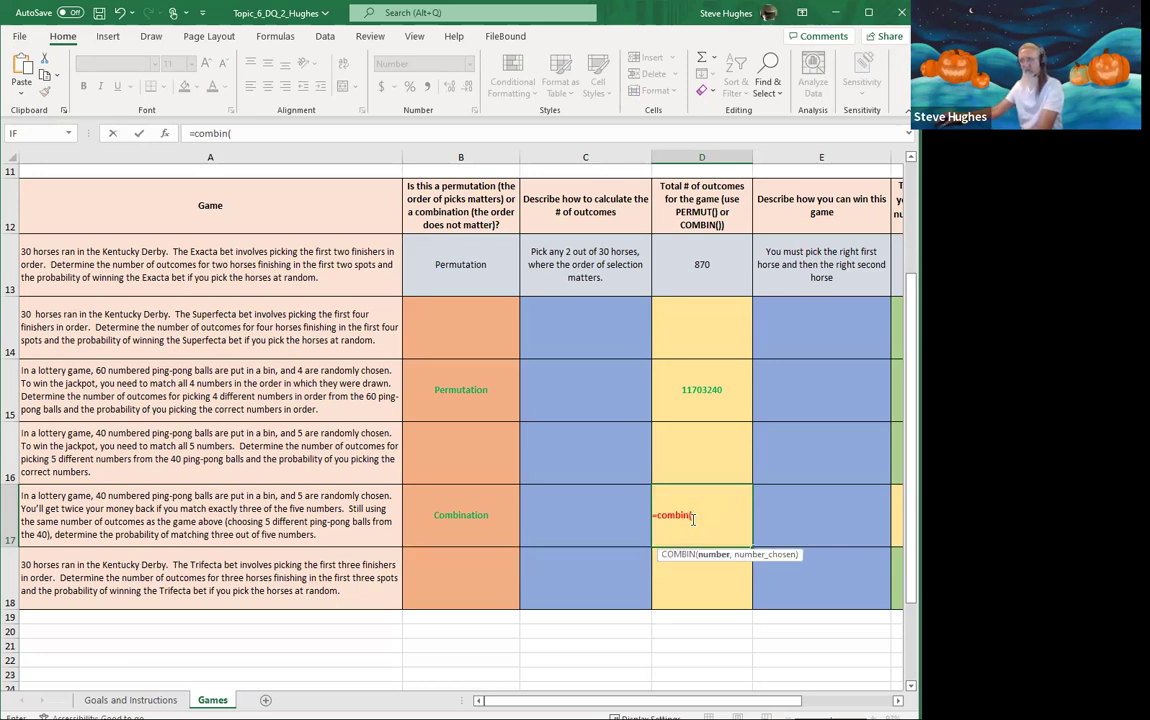
text(40,3)
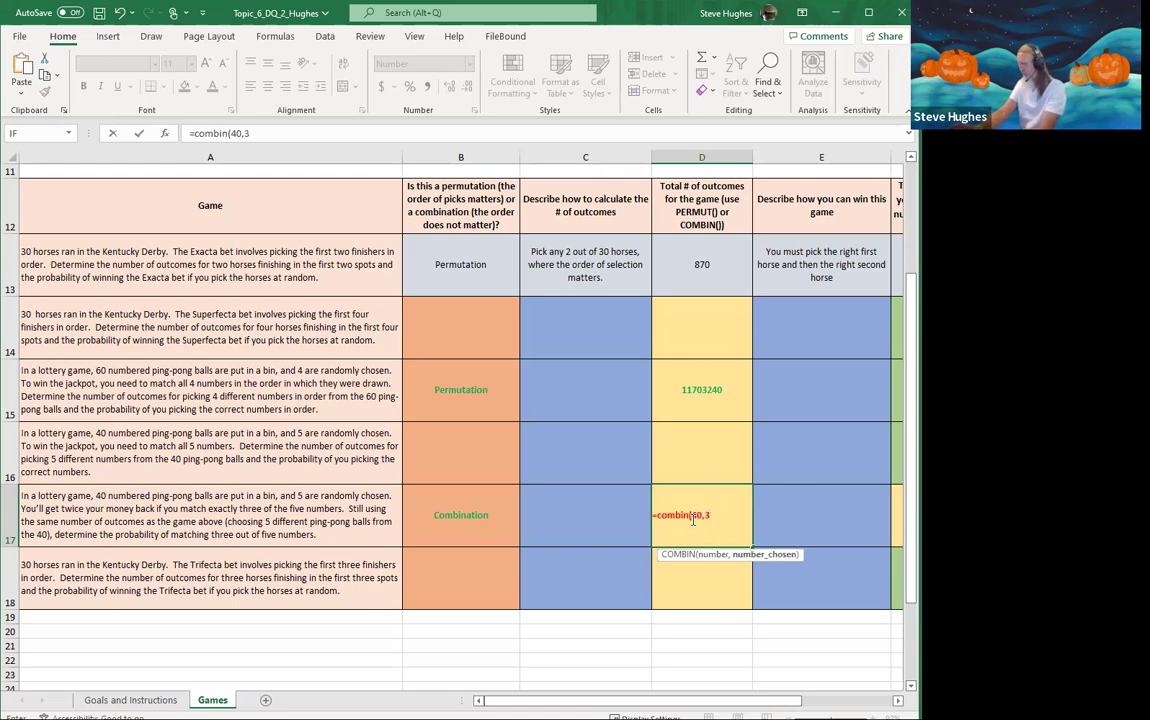
text())
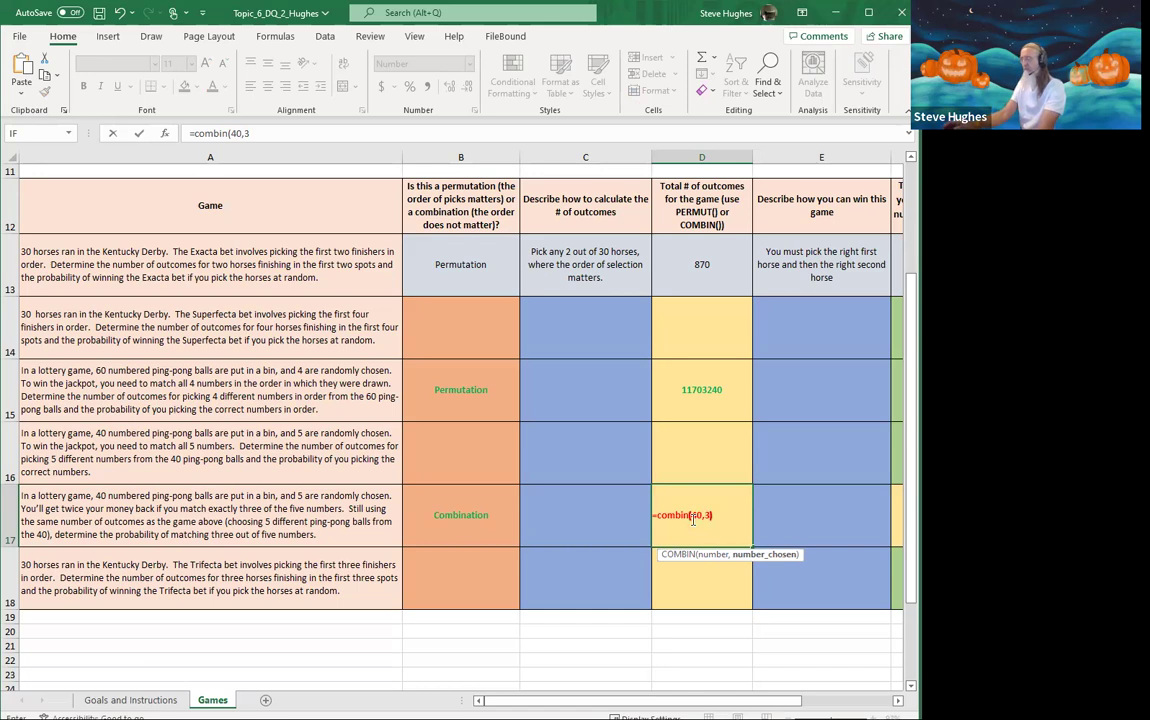
key(Return)
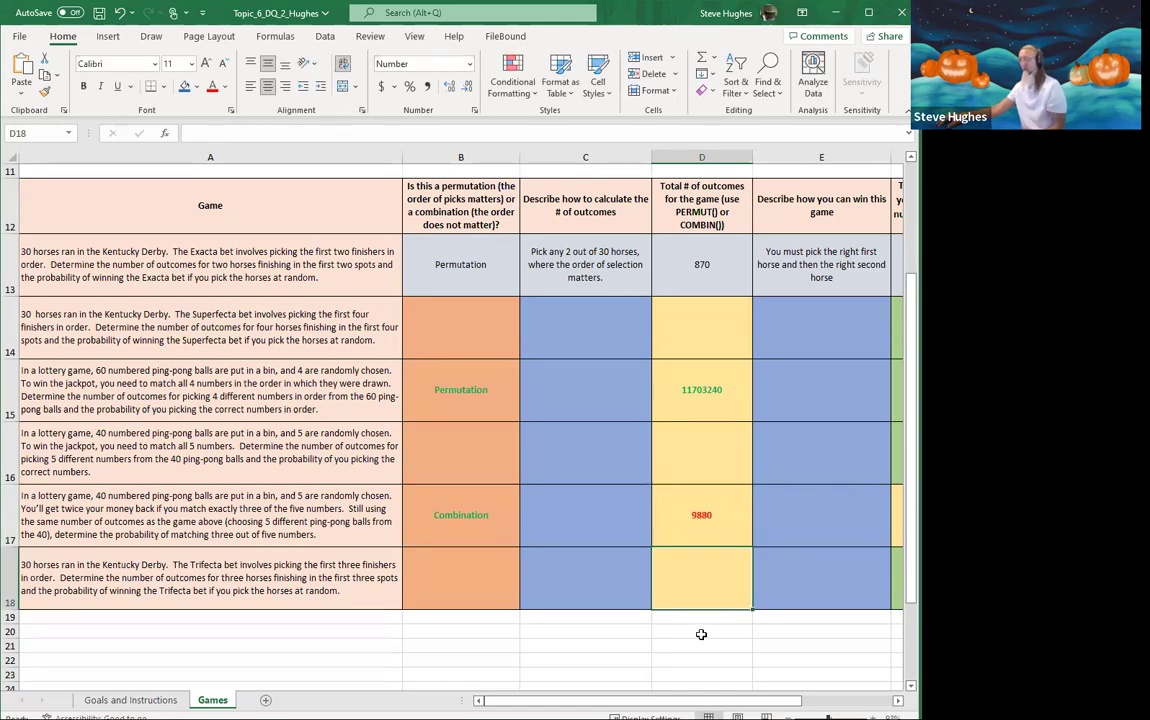
- Change the number chosen in the D17 formula to 5, making it =COMBIN(40,5)
click(706, 502)
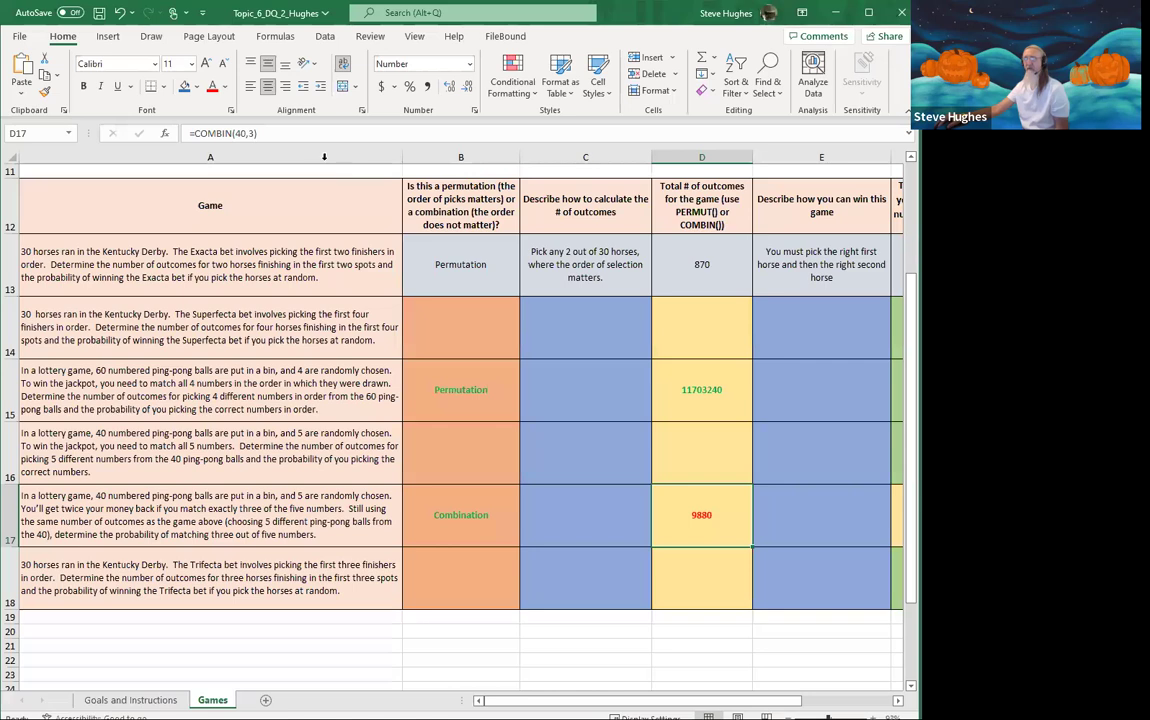
click(282, 141)
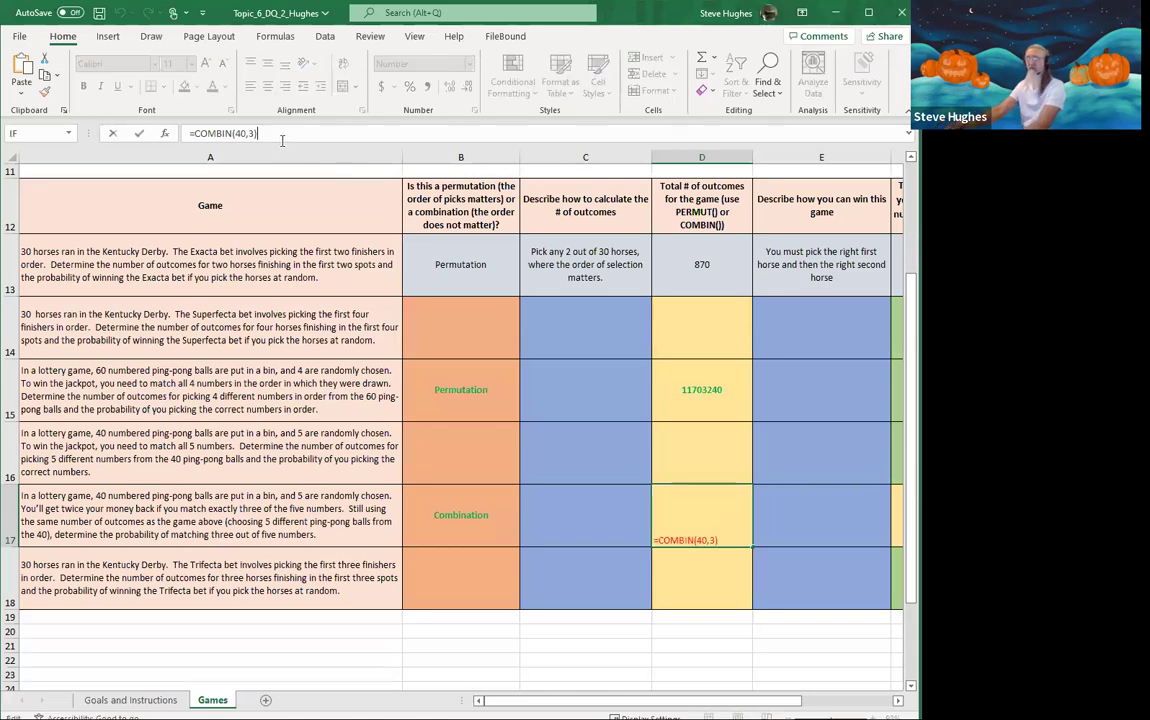
key(Left)
key(Left)
text(5)
key(Delete)
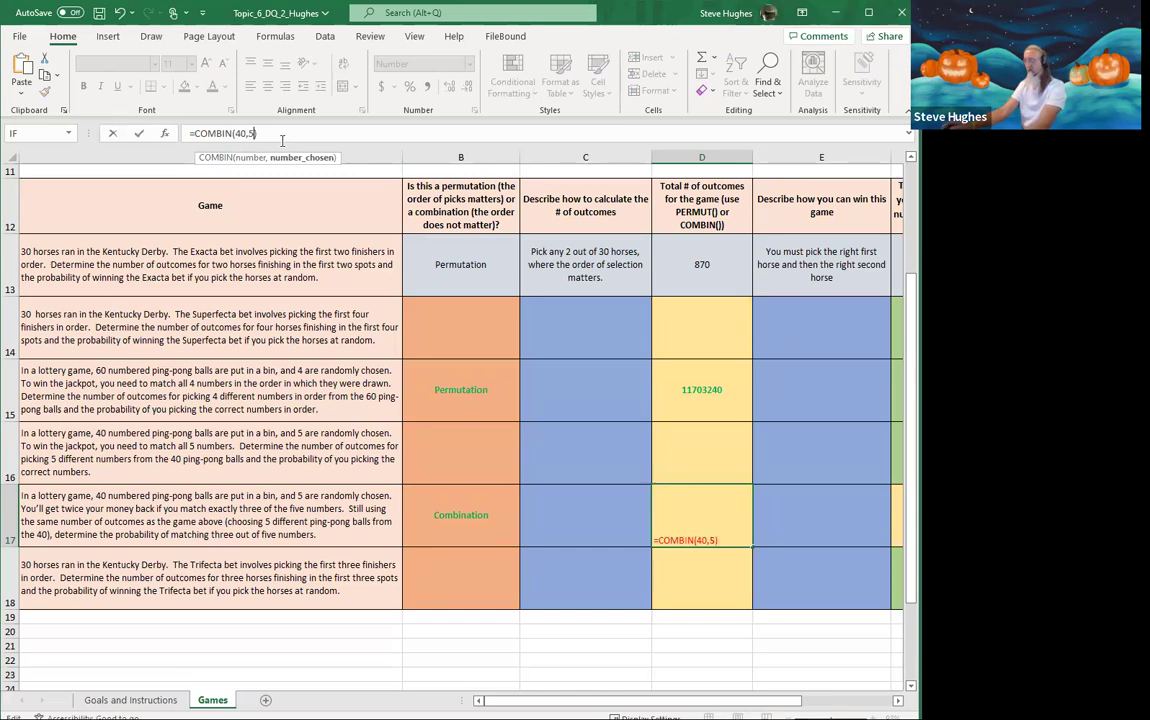
key(Return)
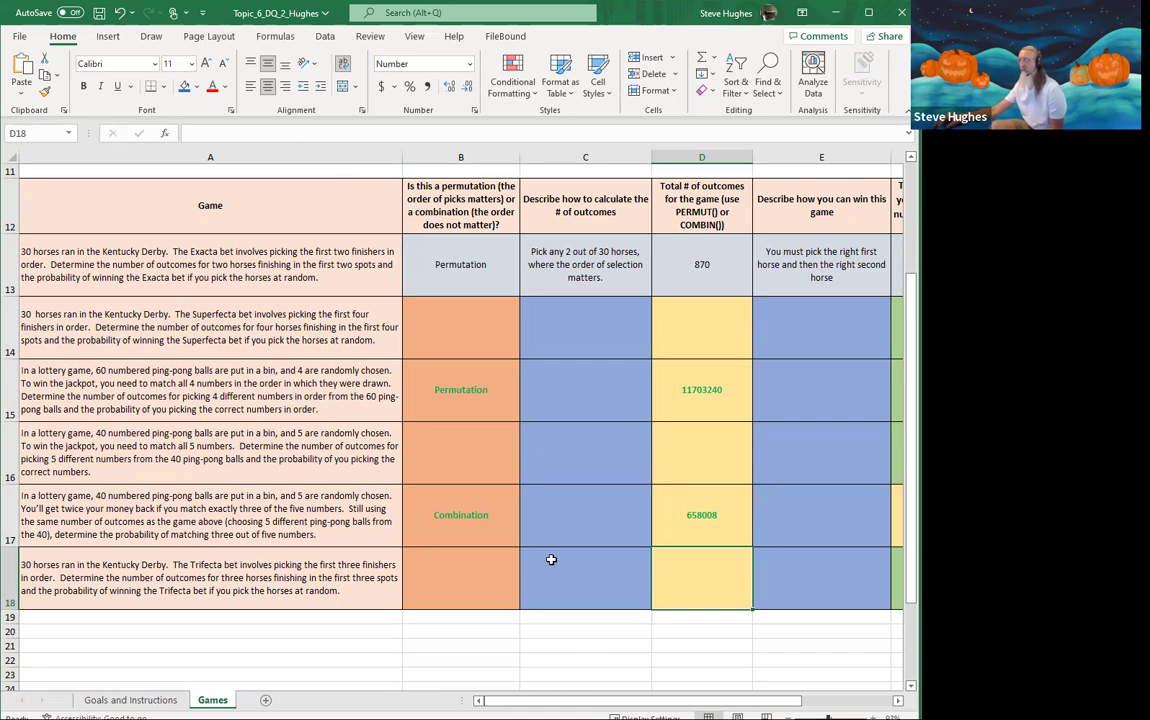
- Begin the formula for the number of ways to win the match-three game in F17 with =COMBIN(5,3)
drag(605, 700, 650, 700)
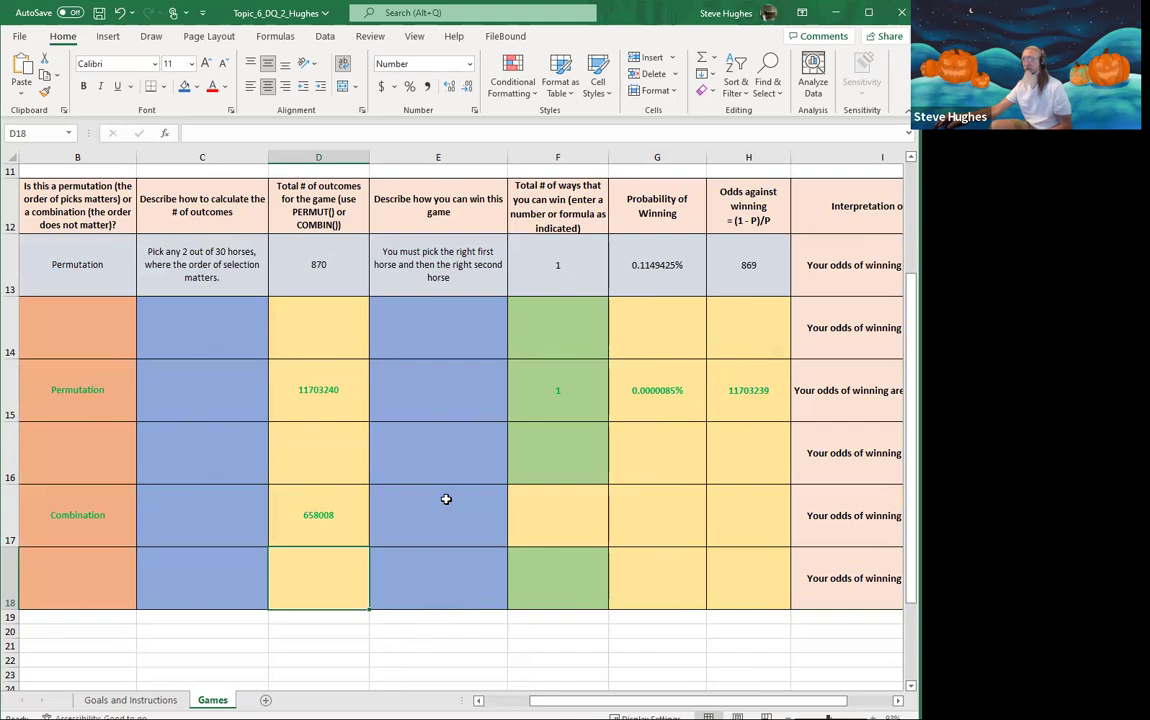
click(560, 519)
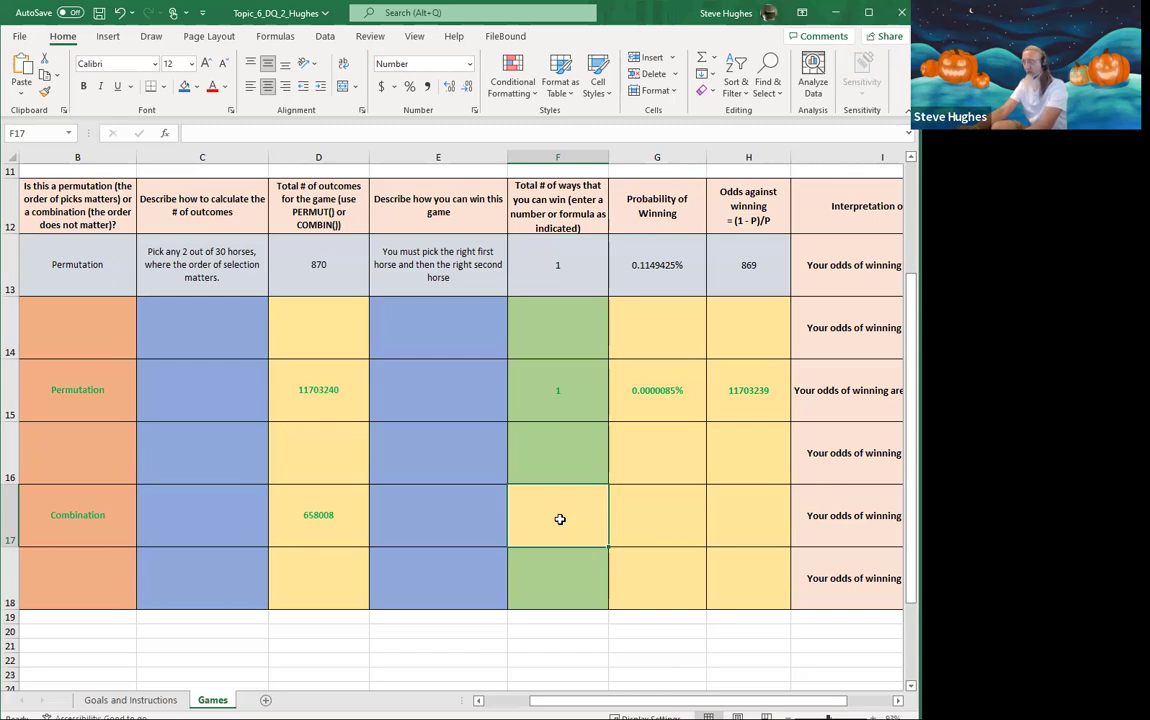
text(=)
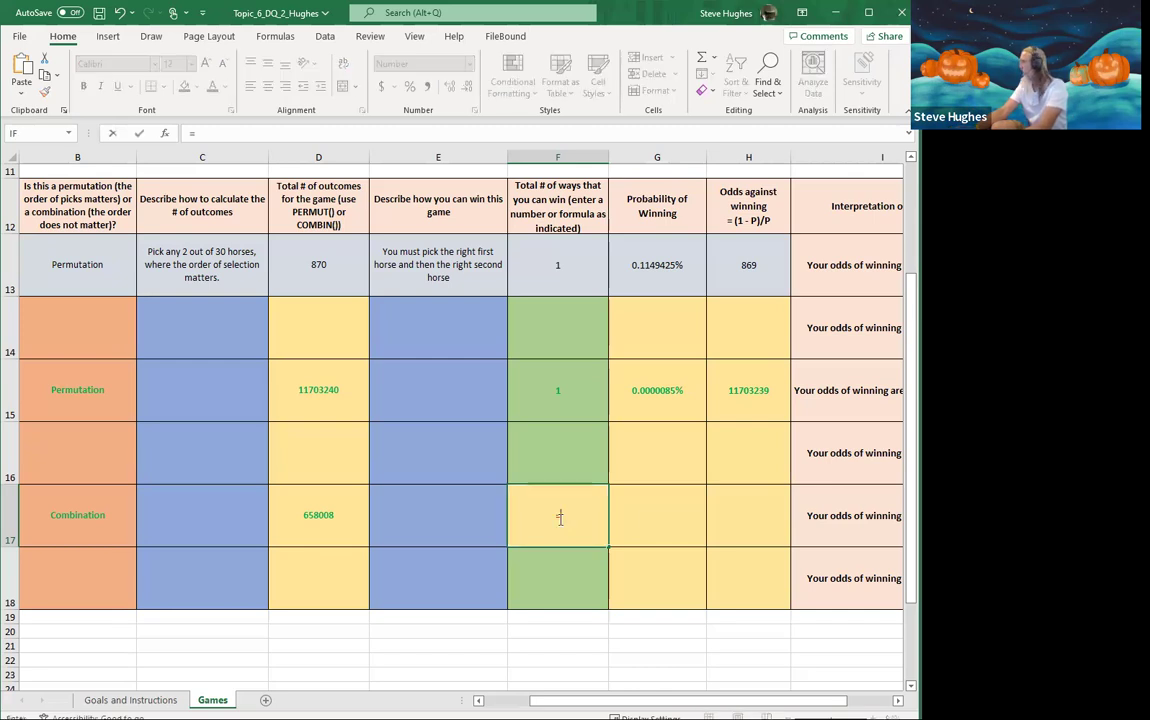
text(c)
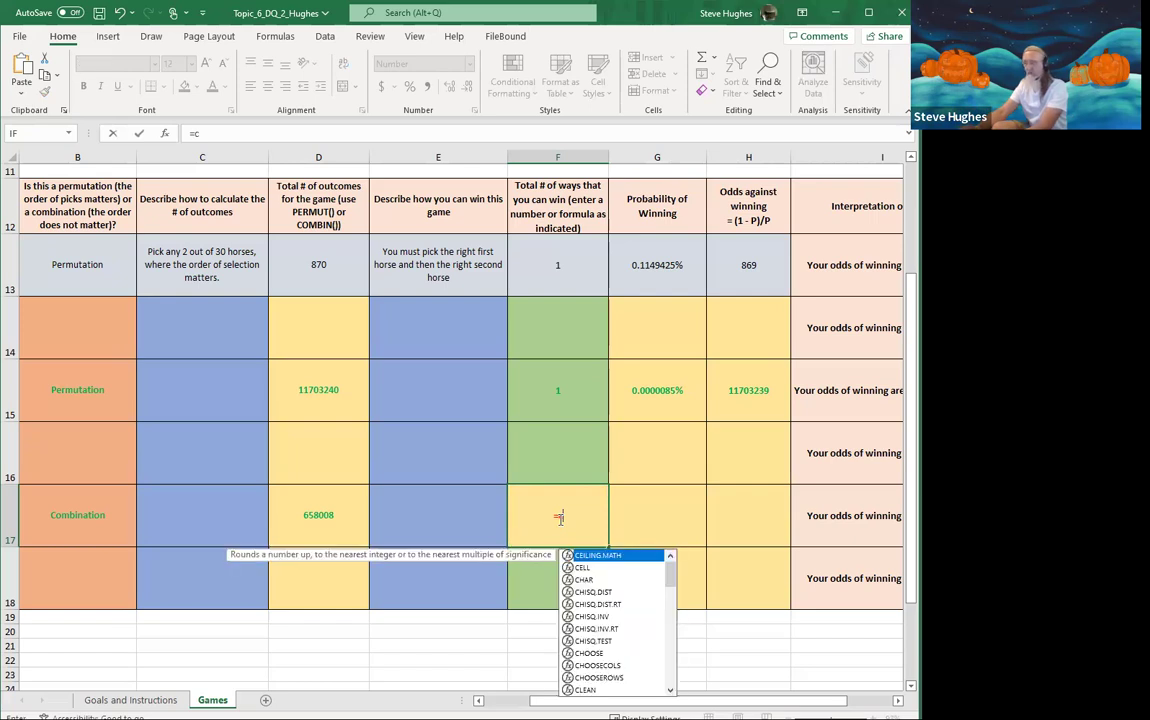
text(ombin)
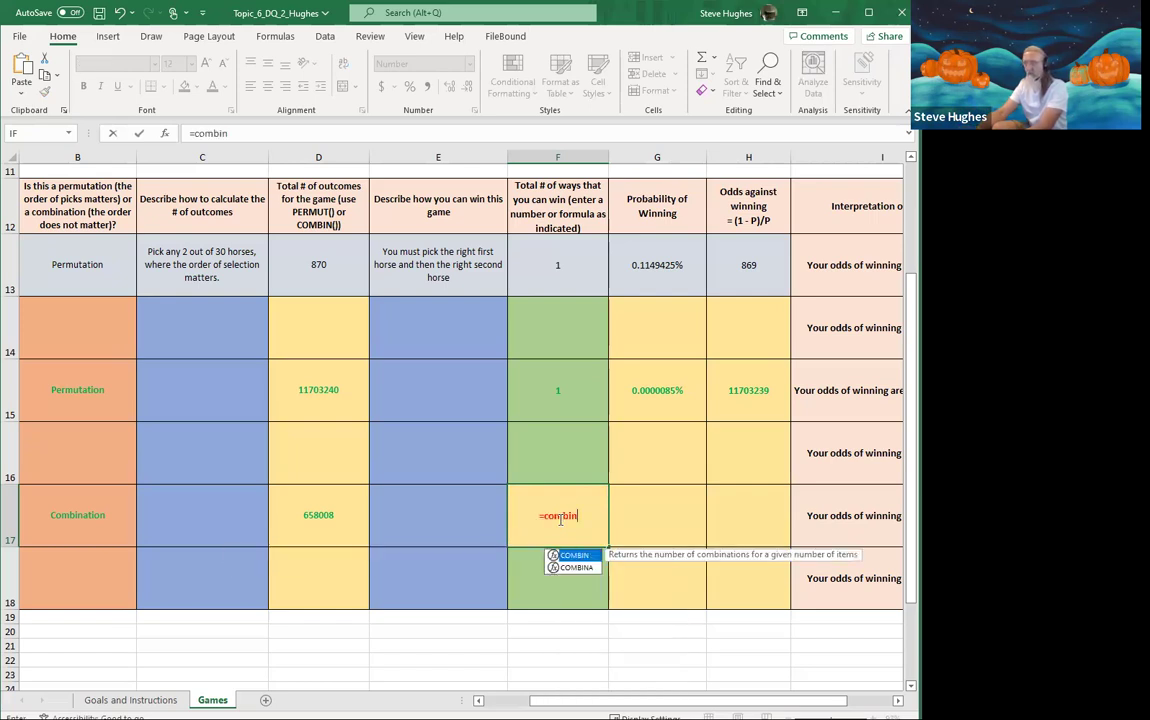
text(()
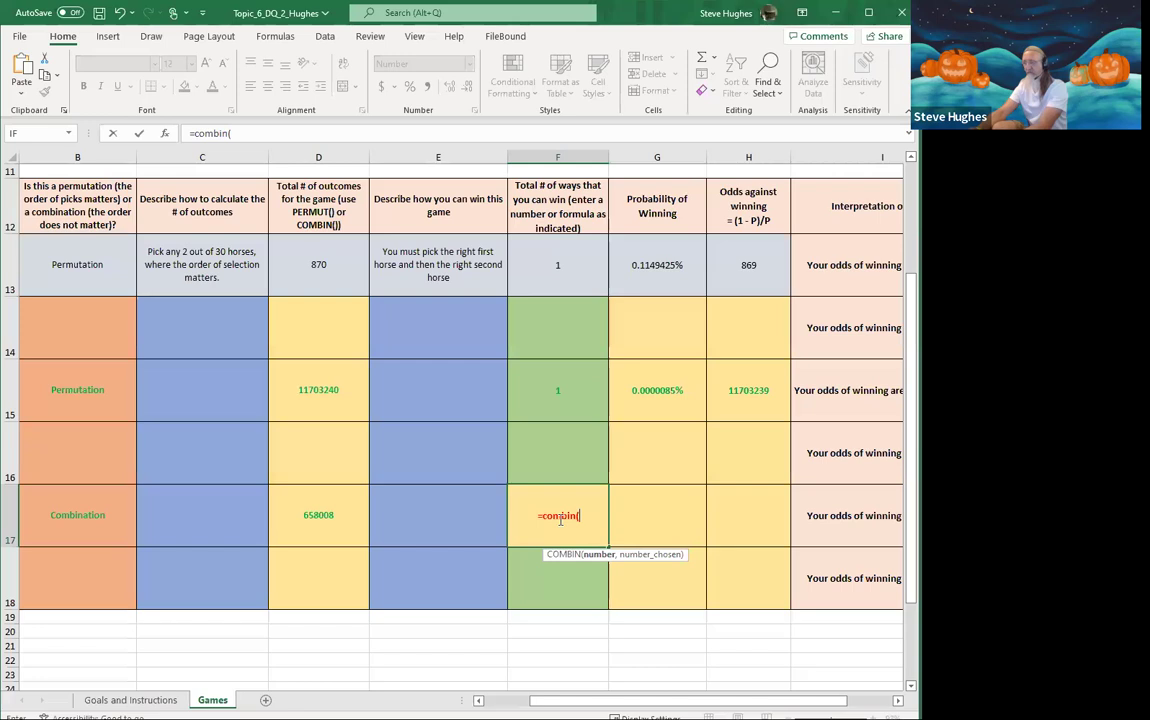
text(5)
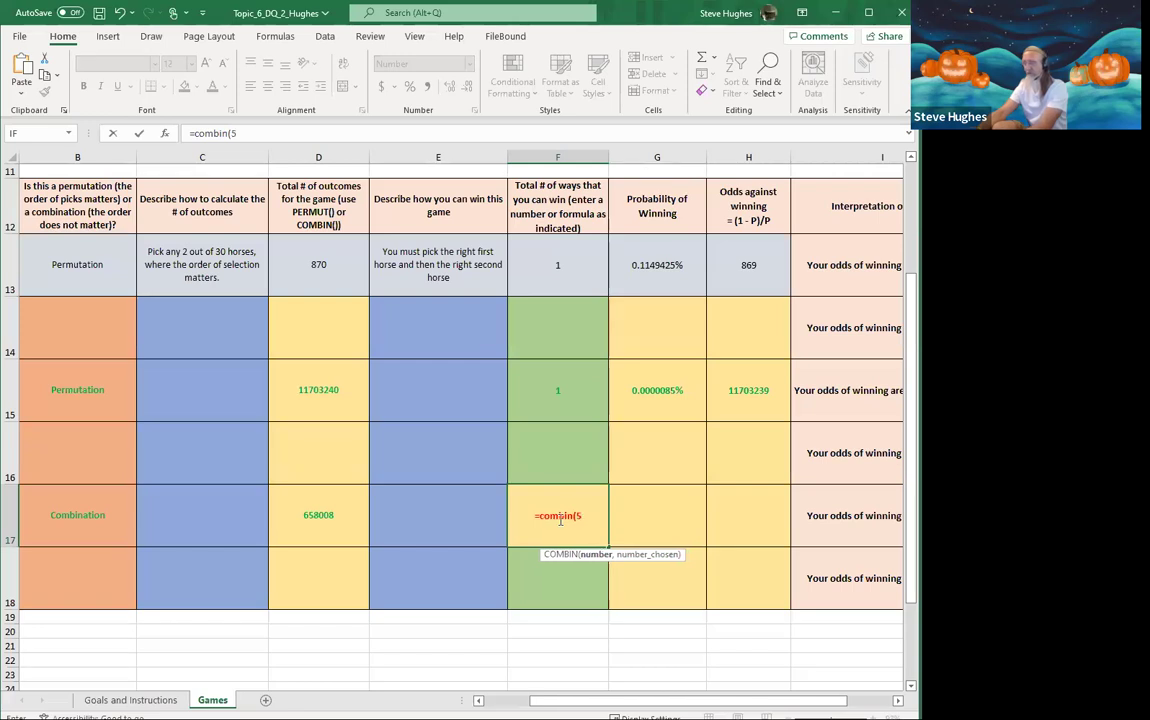
text(,3))
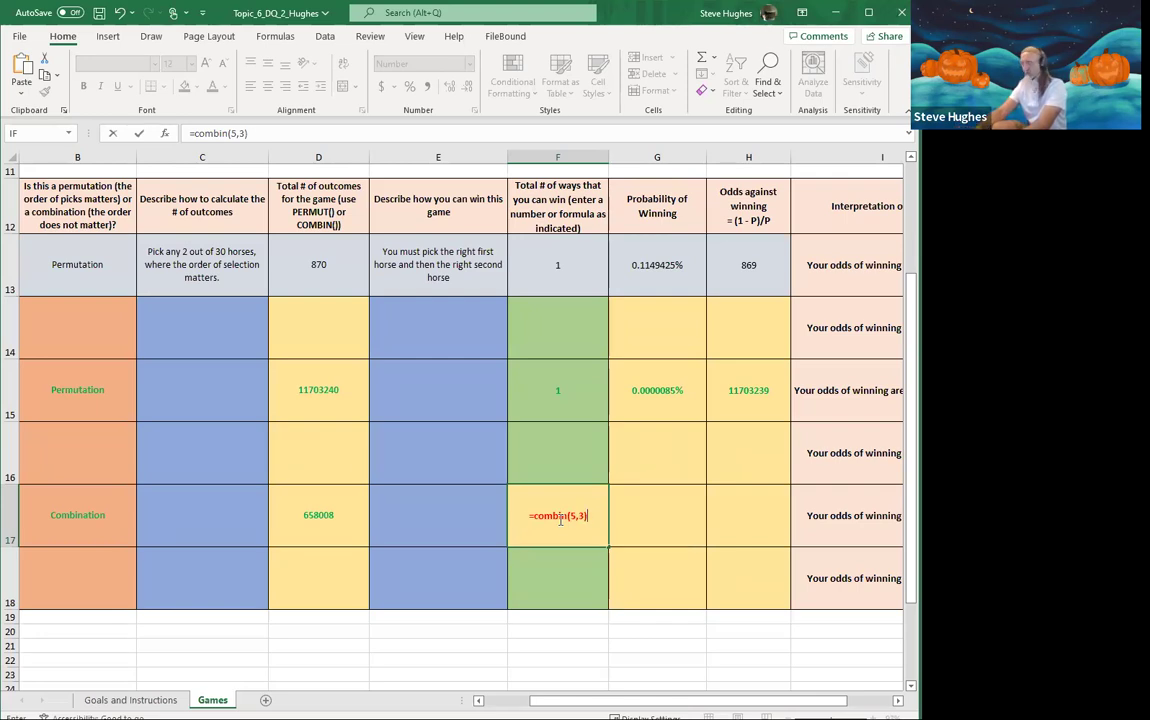
- Multiply by COMBIN(35,2) to complete the F17 formula as =COMBIN(5,3)*COMBIN(35,2), and check the entered formula
text(*)
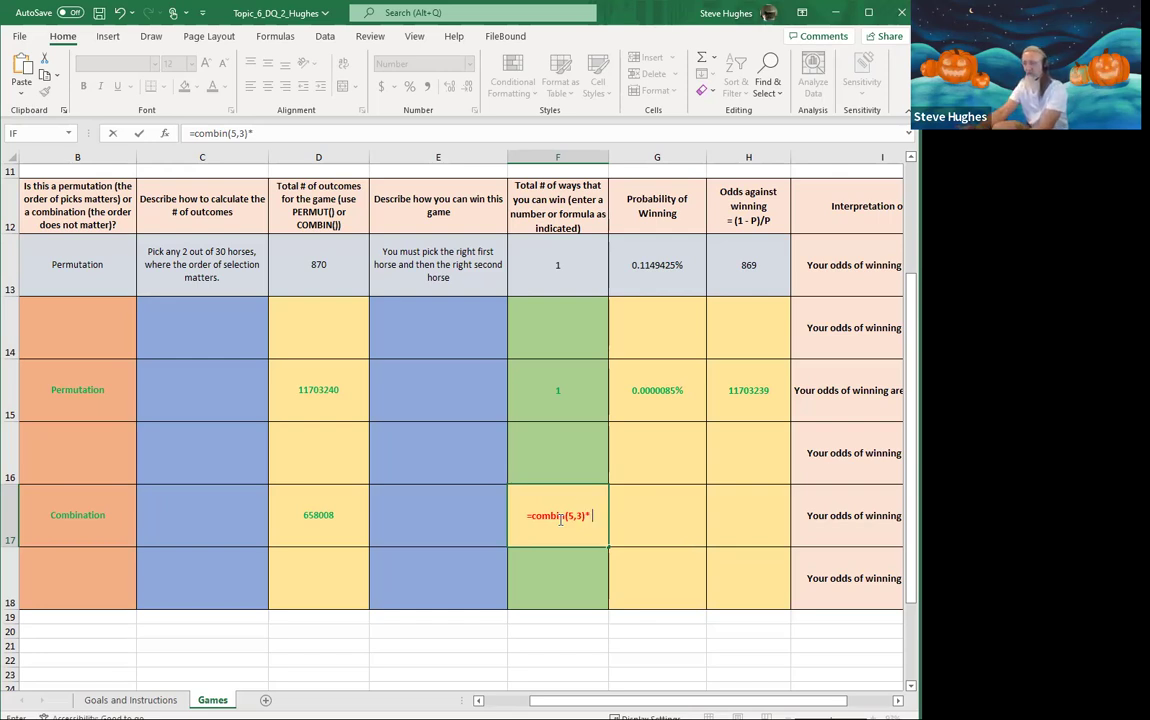
text(cobi)
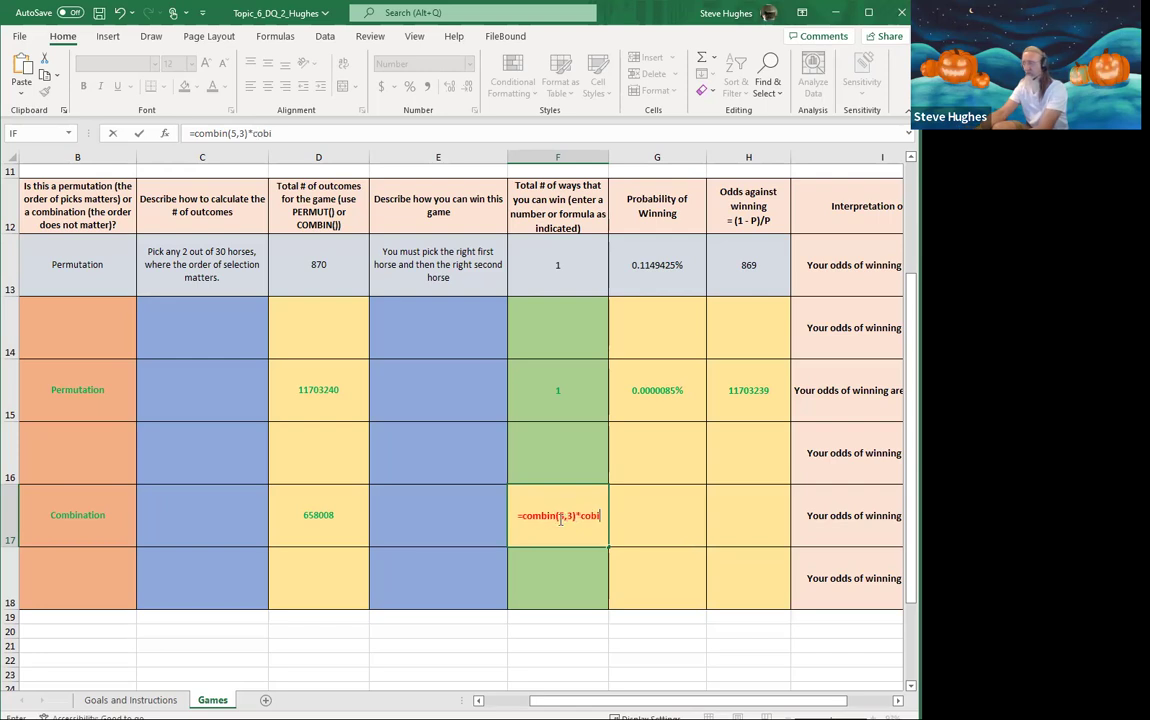
key(BackSpace)
key(BackSpace)
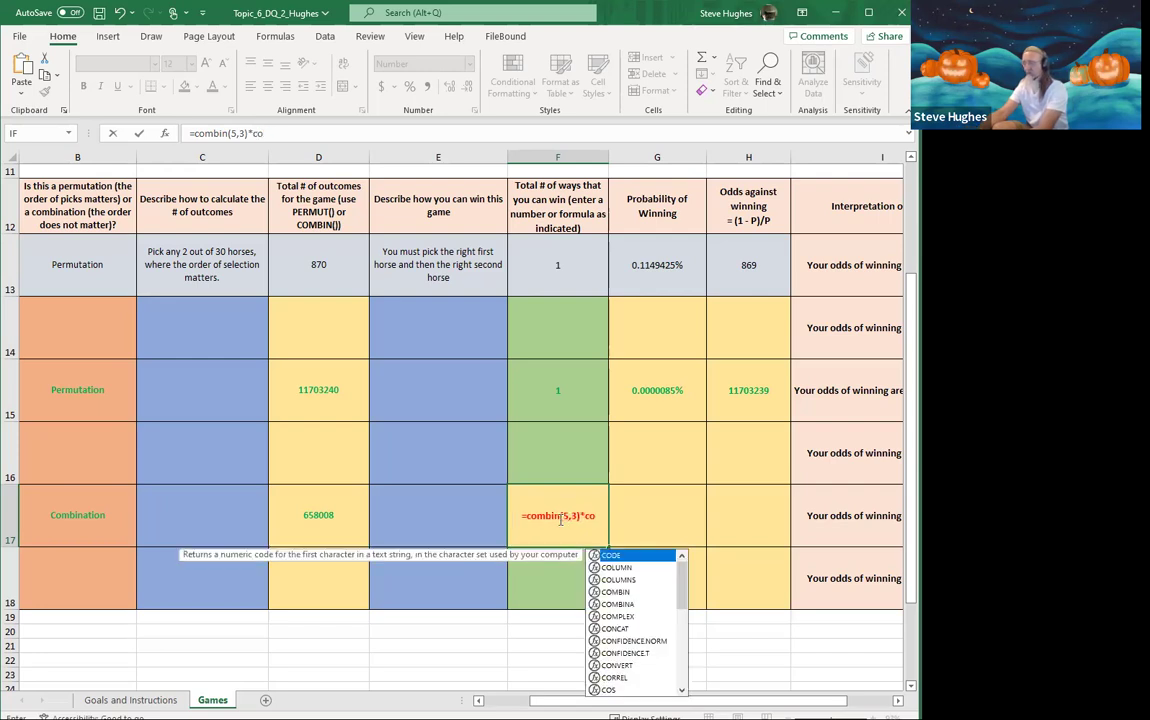
text(mbi9)
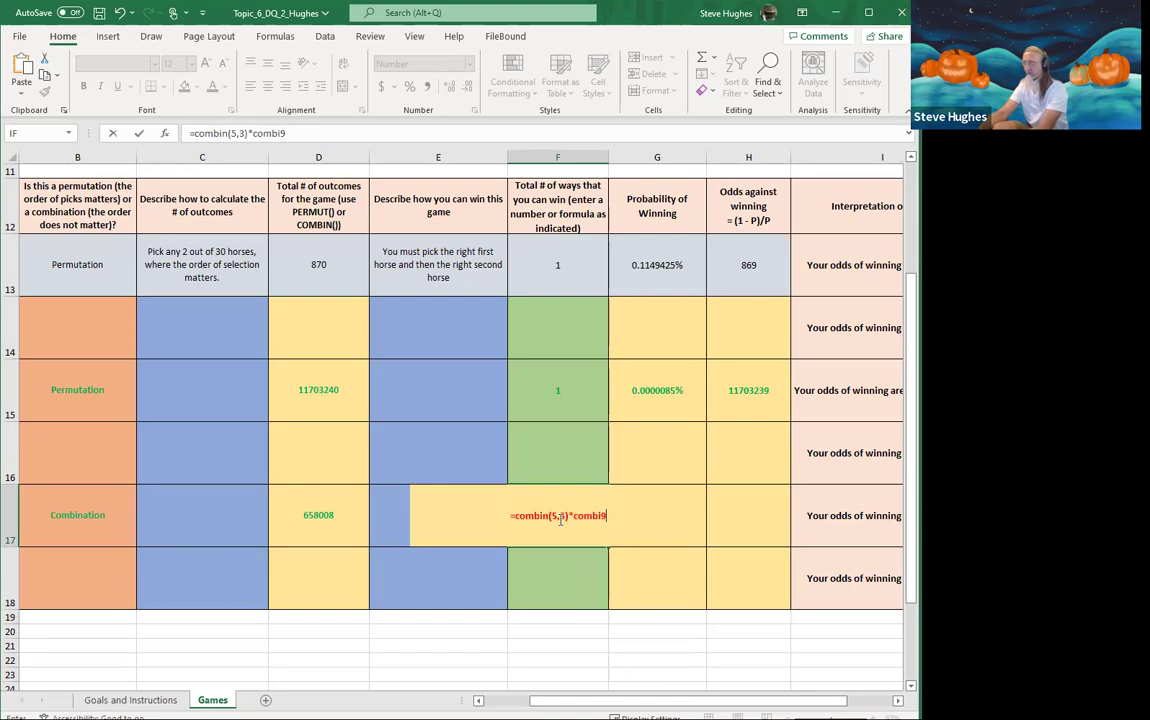
key(BackSpace)
text(n)
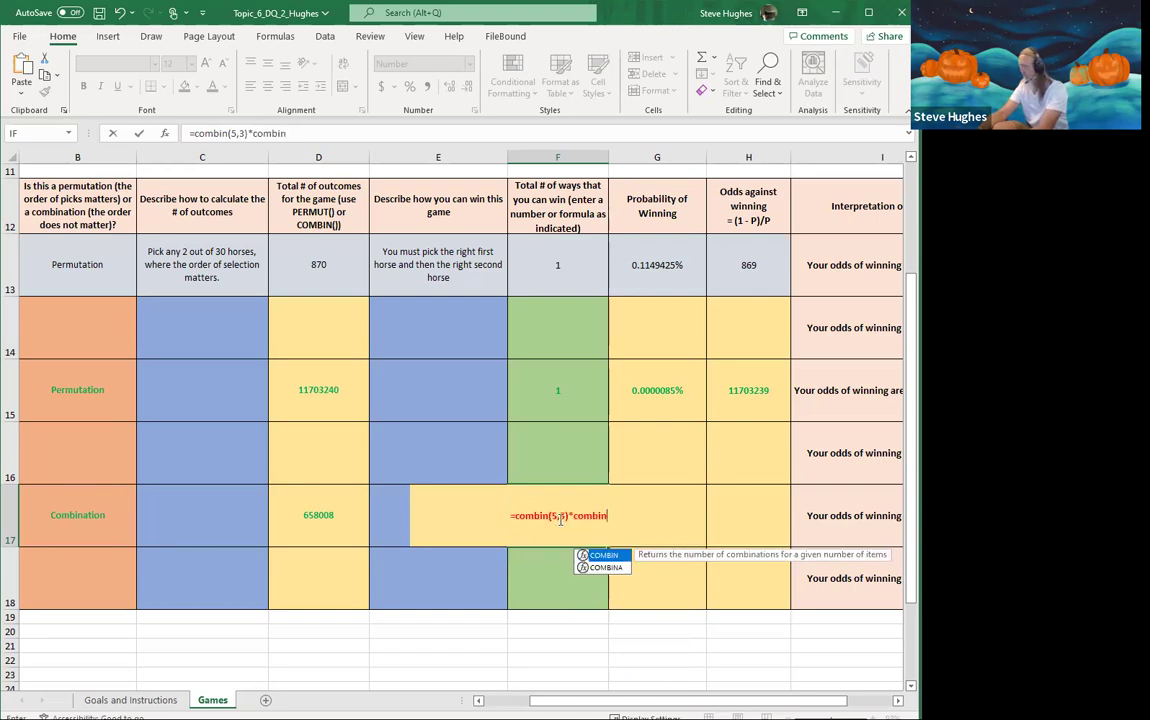
text(()
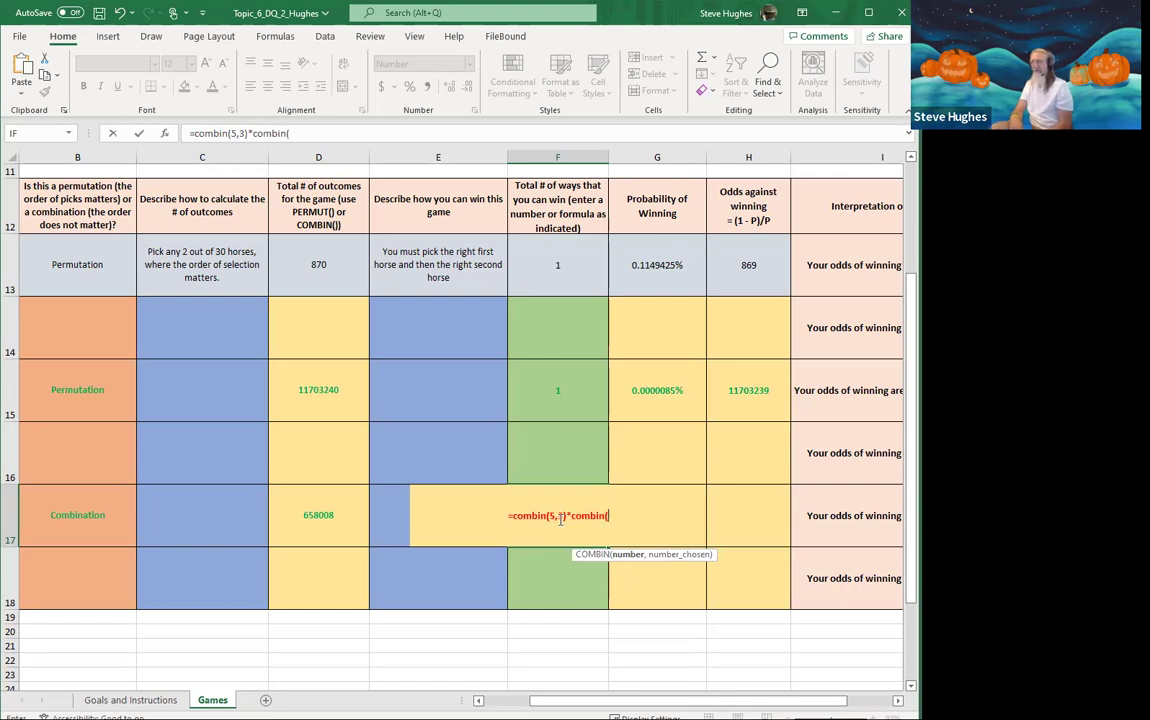
text(35,2)
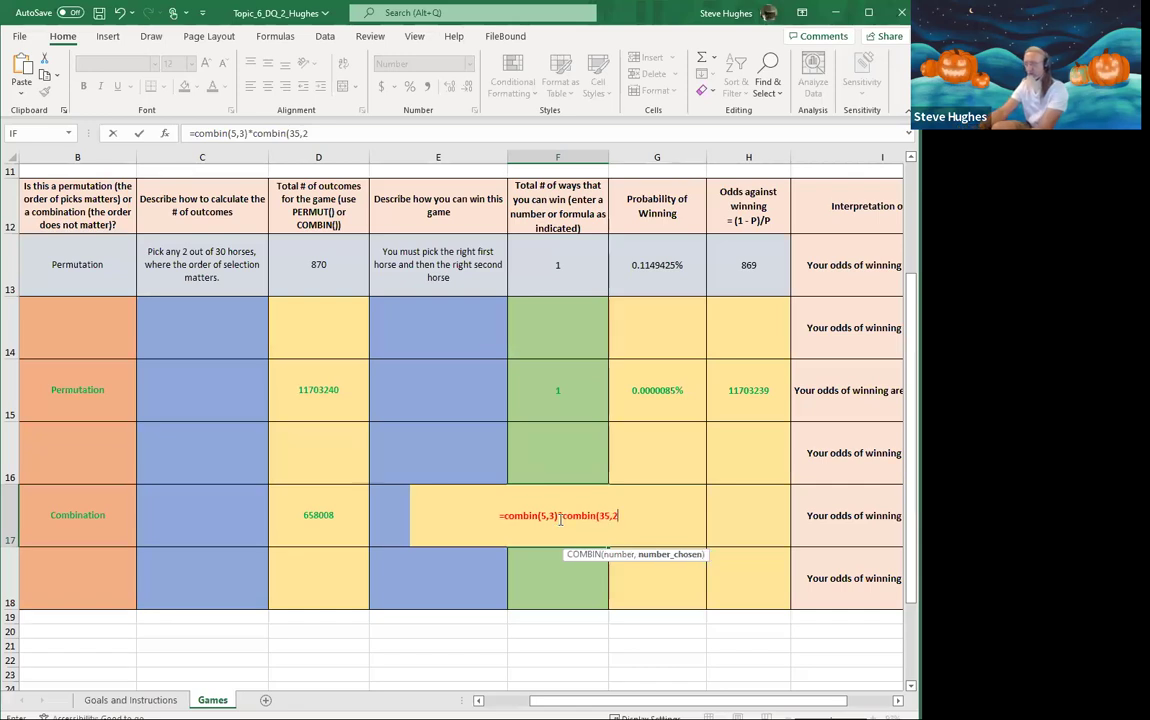
text())
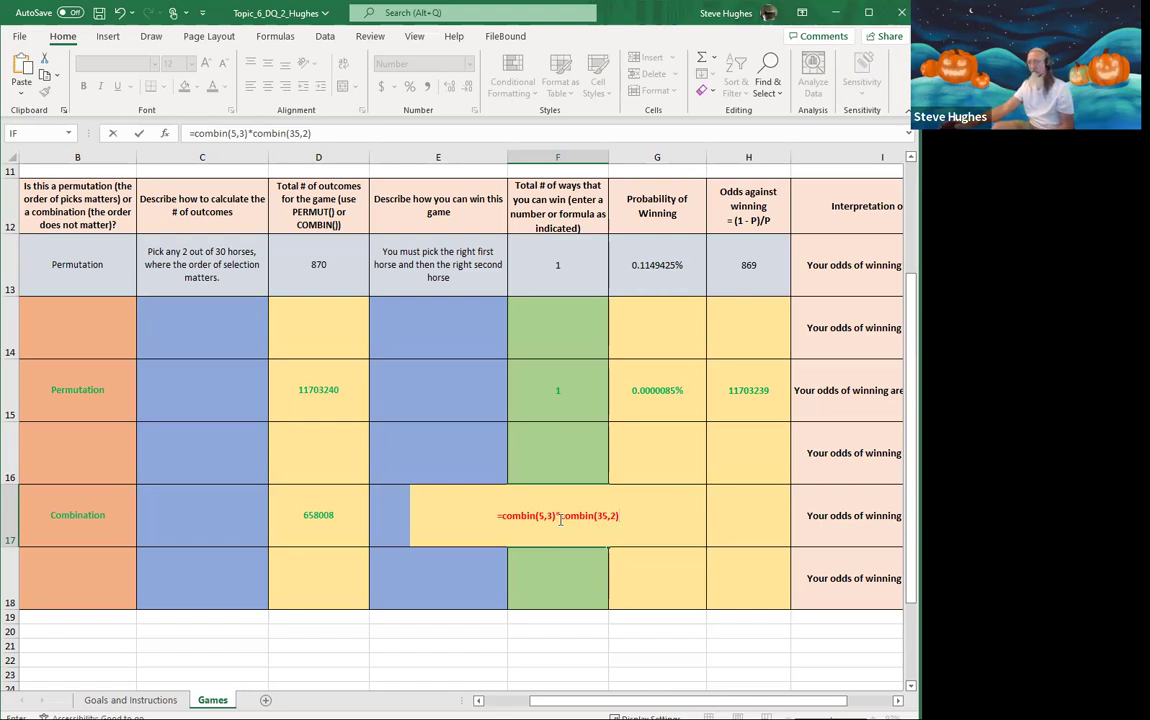
key(Return)
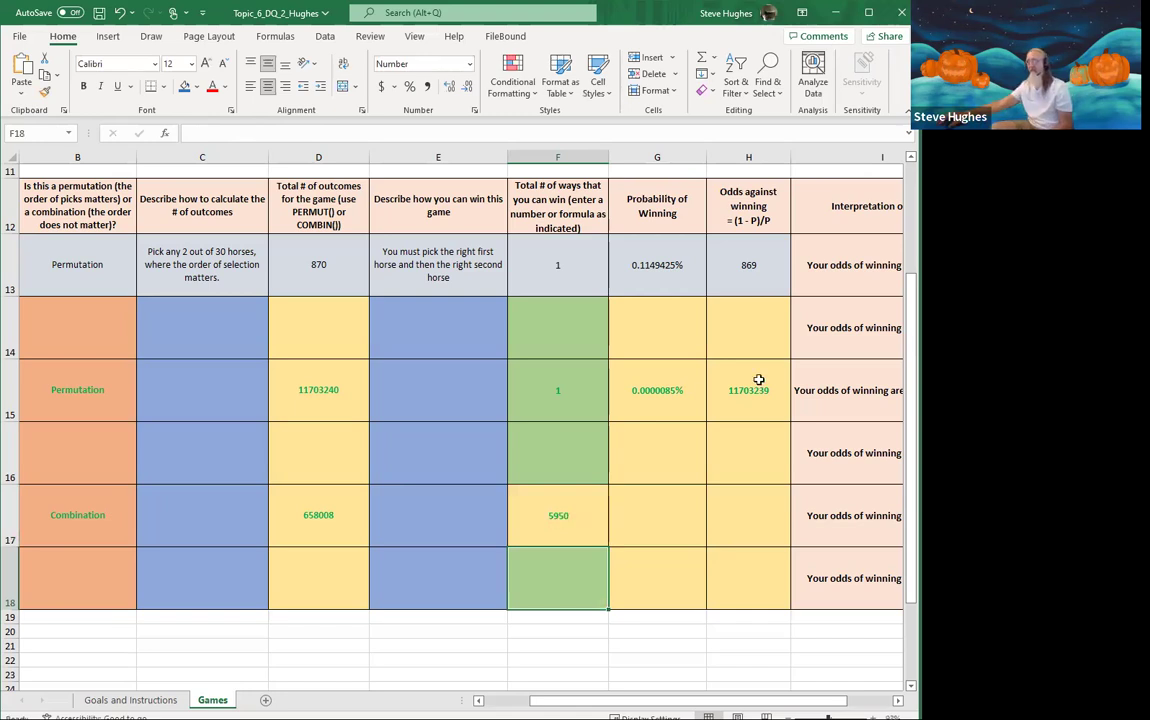
click(562, 510)
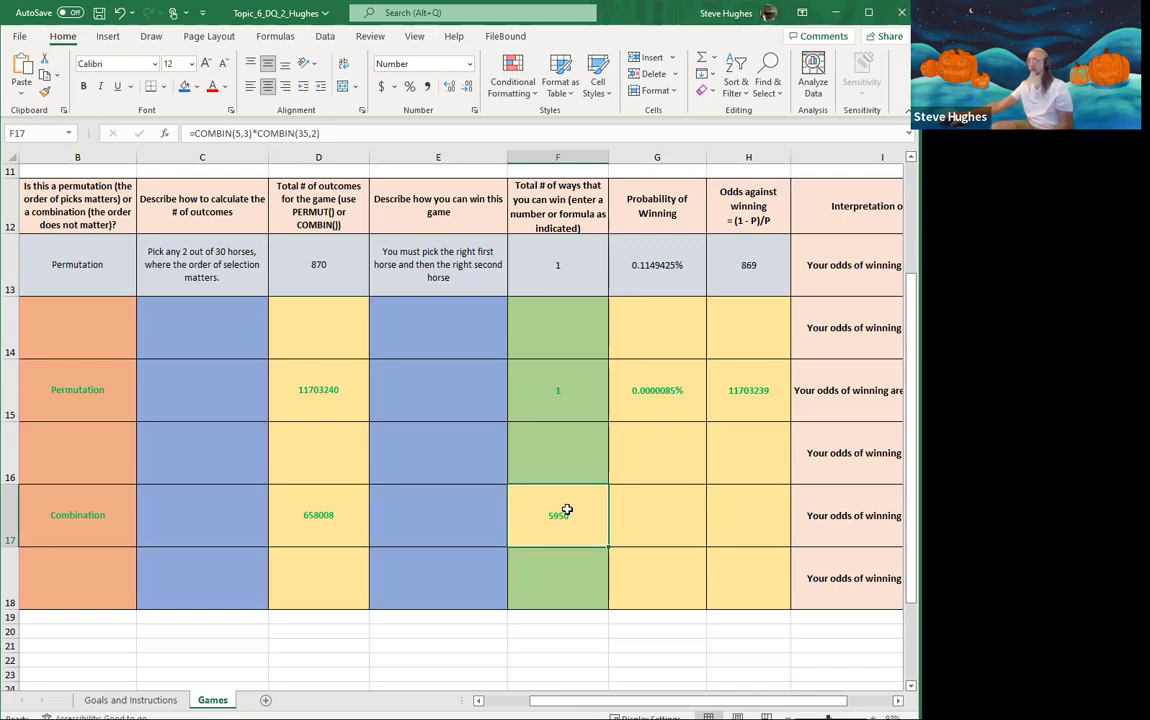
- Fill the probability formula in G15 and the odds formula in H15 down through row 17
click(646, 526)
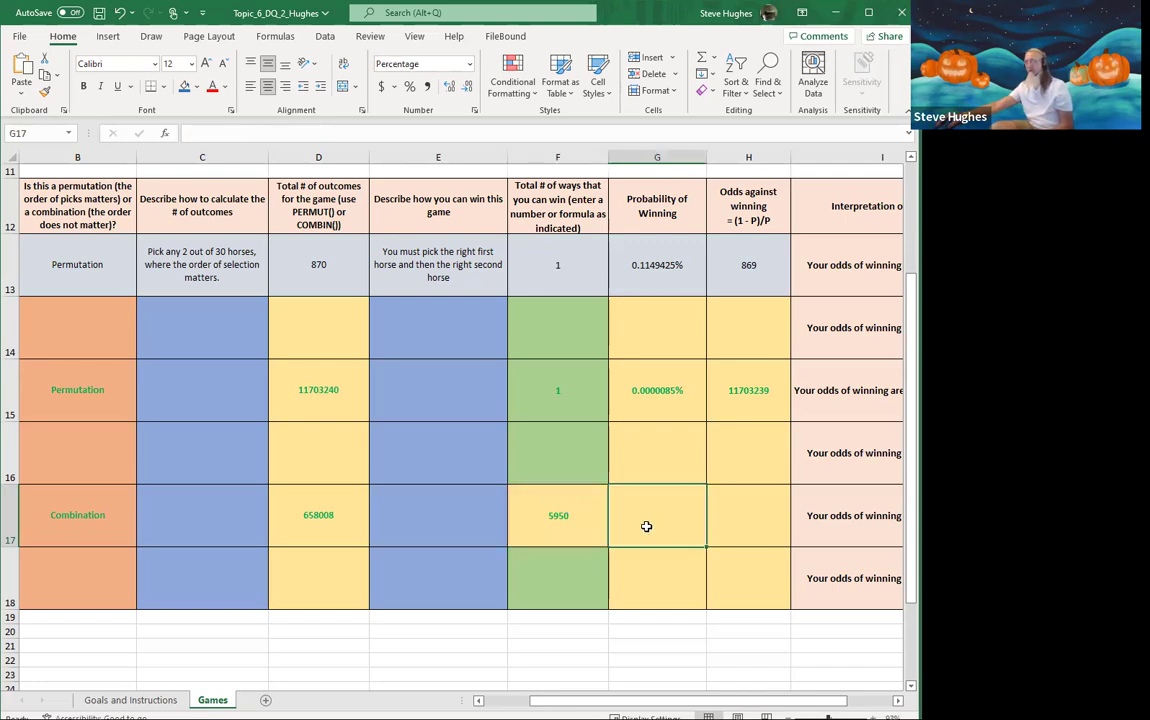
click(656, 388)
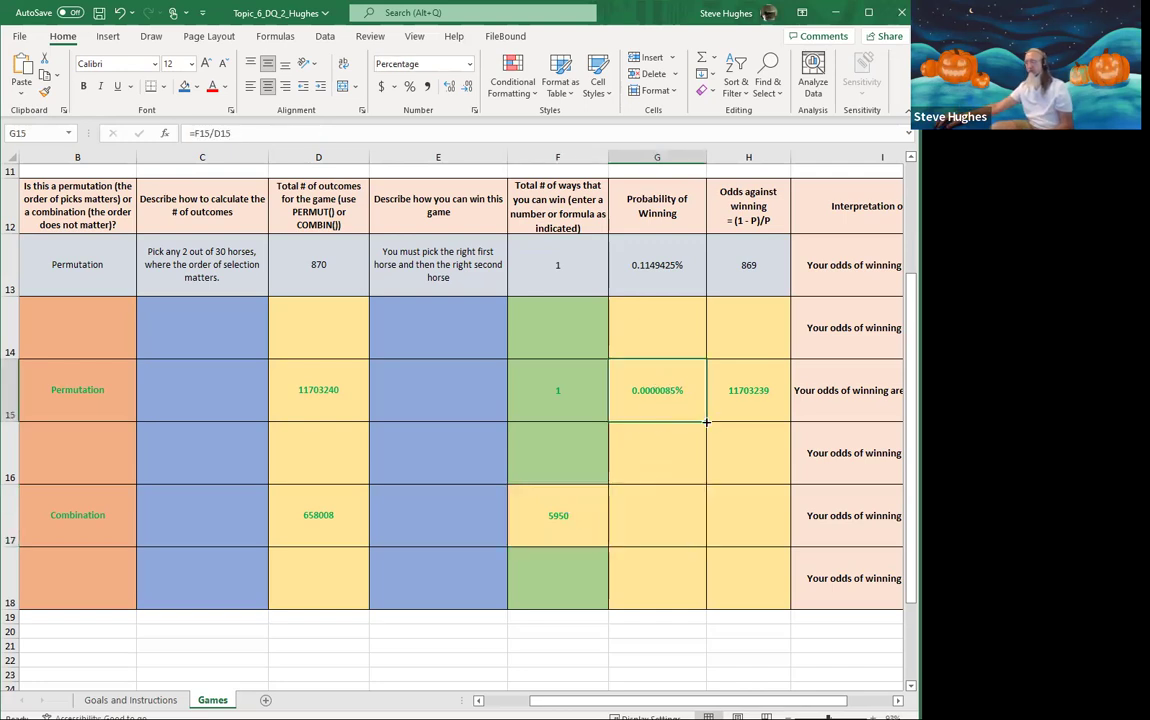
drag(706, 422, 706, 527)
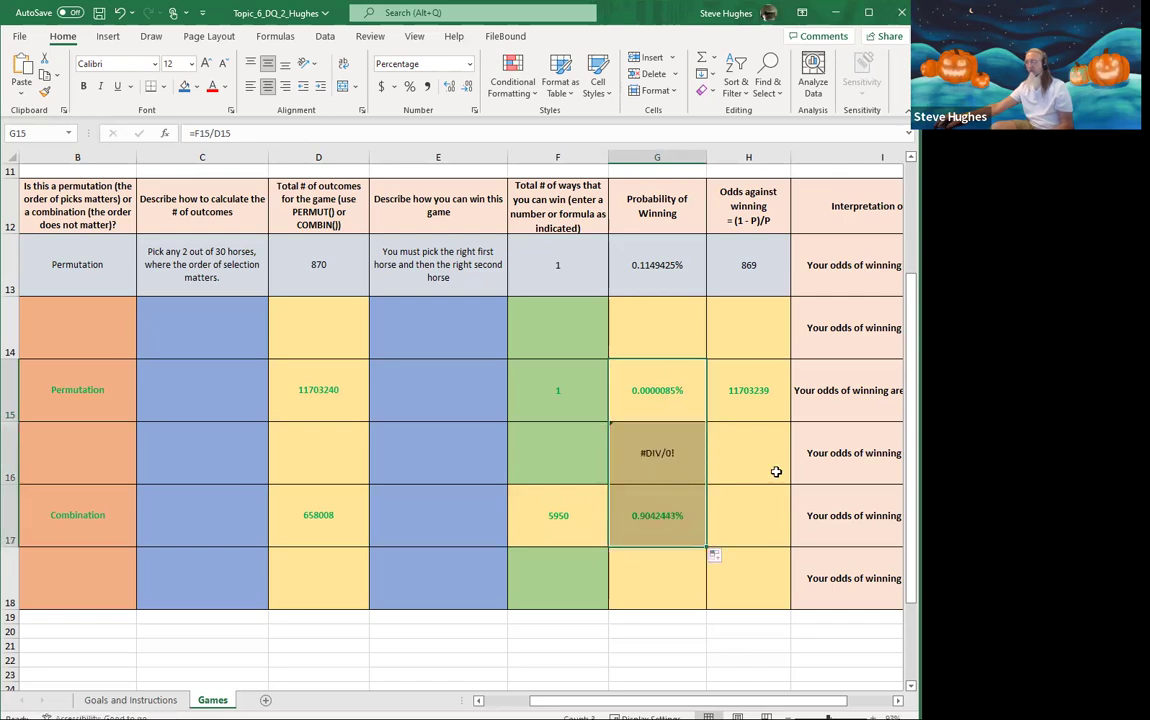
click(746, 390)
drag(789, 422, 788, 516)
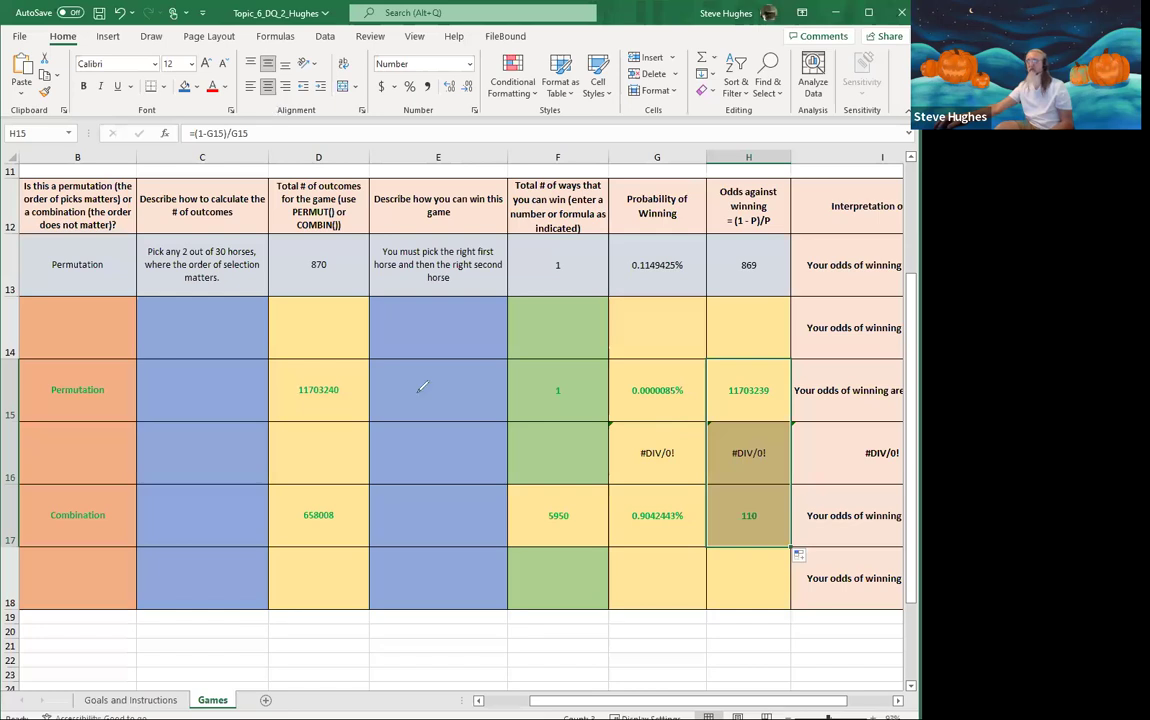
- Circle the match-three number of ways to win in F17, and review the odds interpretations and the color legend
drag(572, 455, 604, 463)
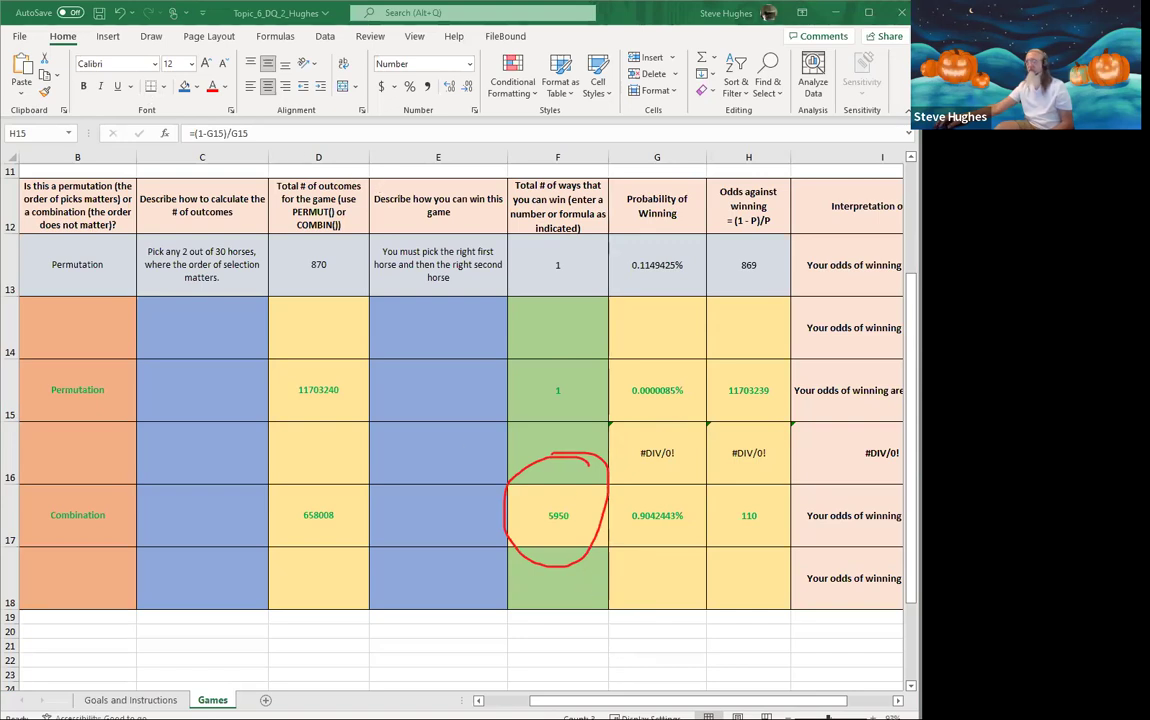
drag(748, 390, 748, 515)
drag(688, 700, 735, 700)
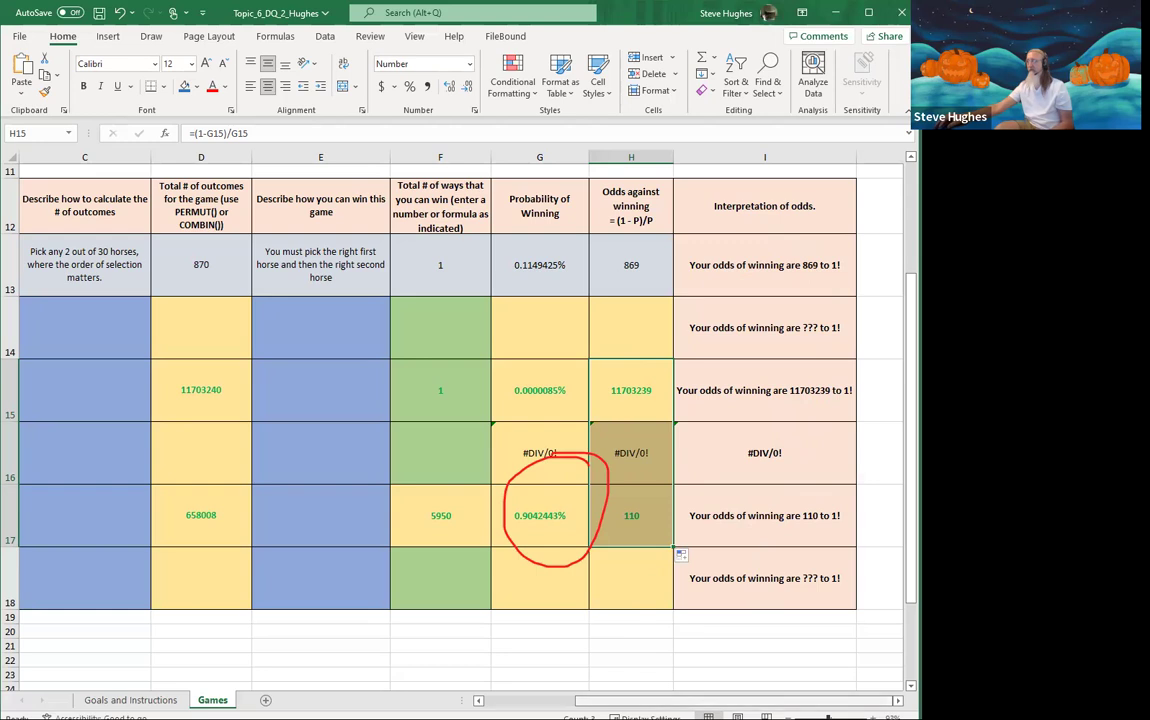
scroll(460, 400, left, 2)
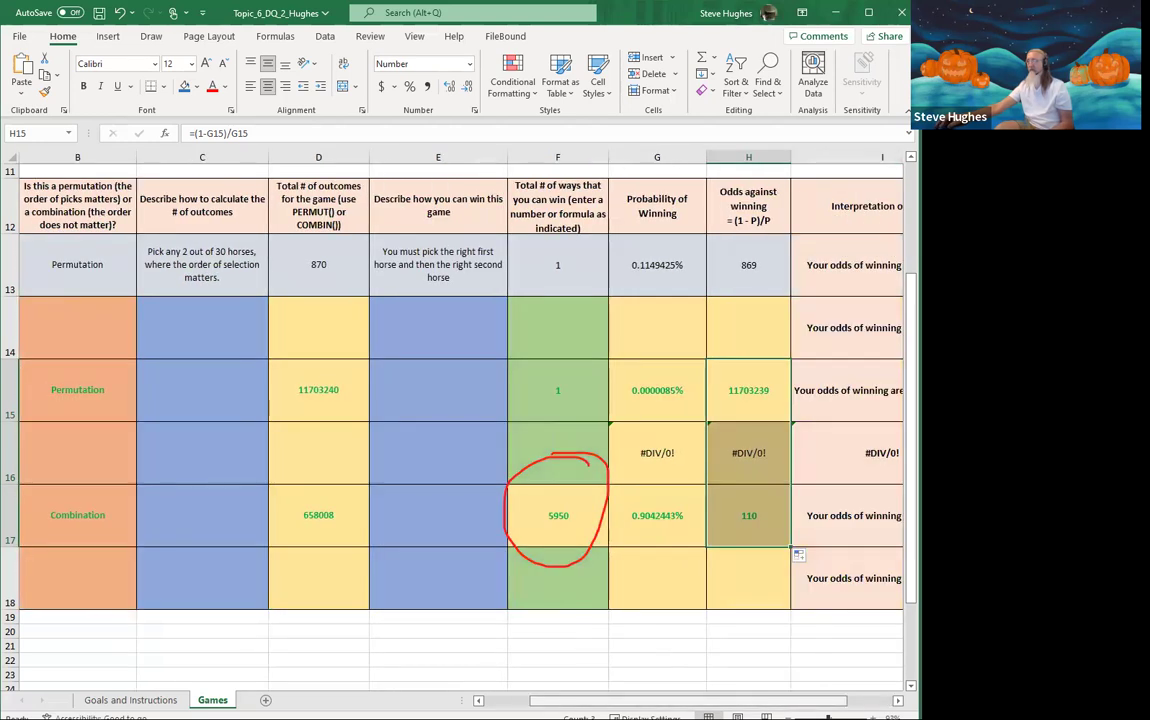
scroll(506, 600, left, 2)
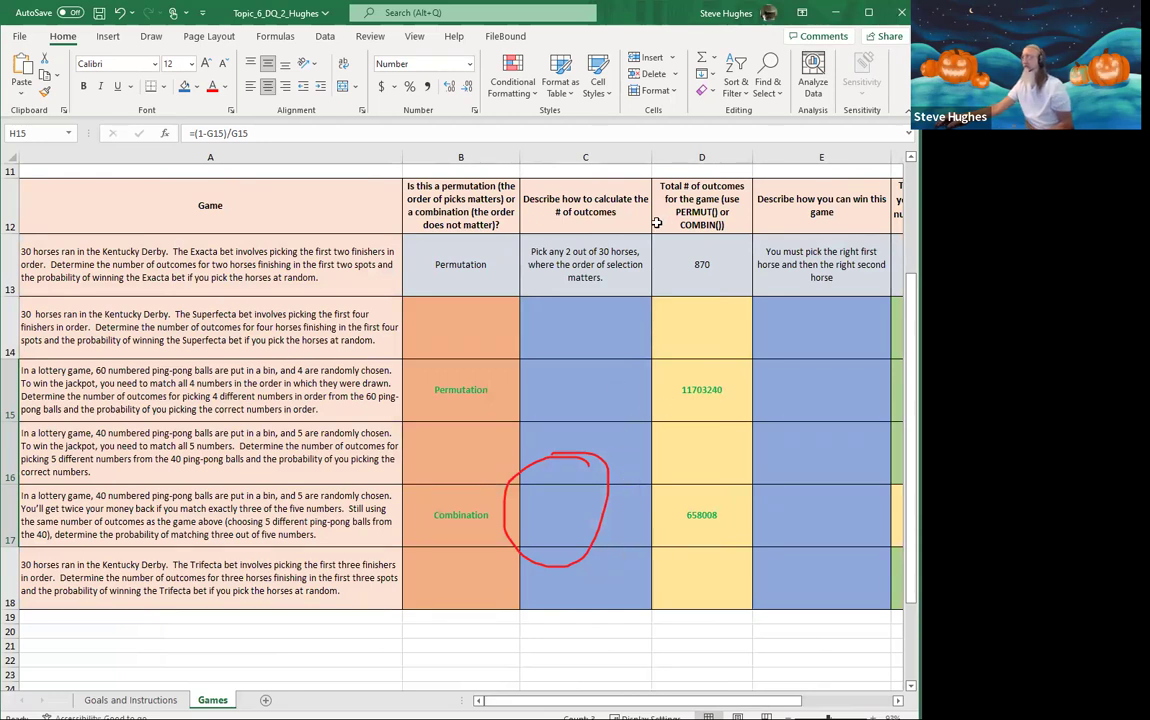
scroll(630, 327, up, 2)
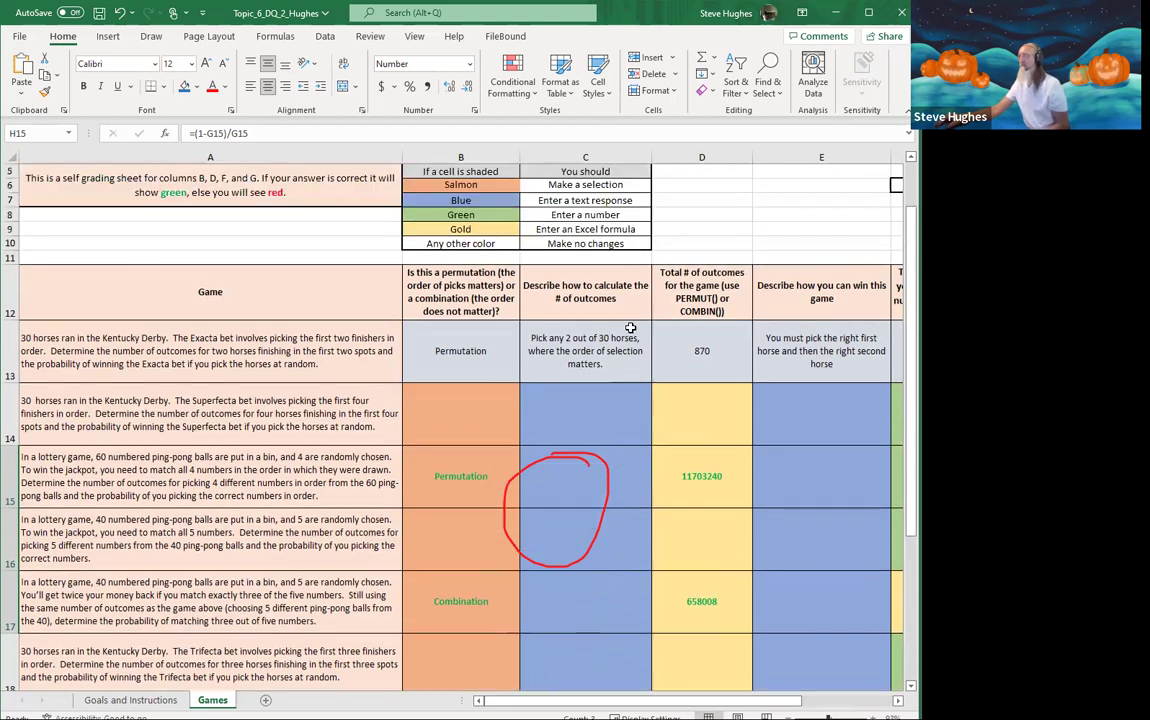
scroll(630, 327, up, 2)
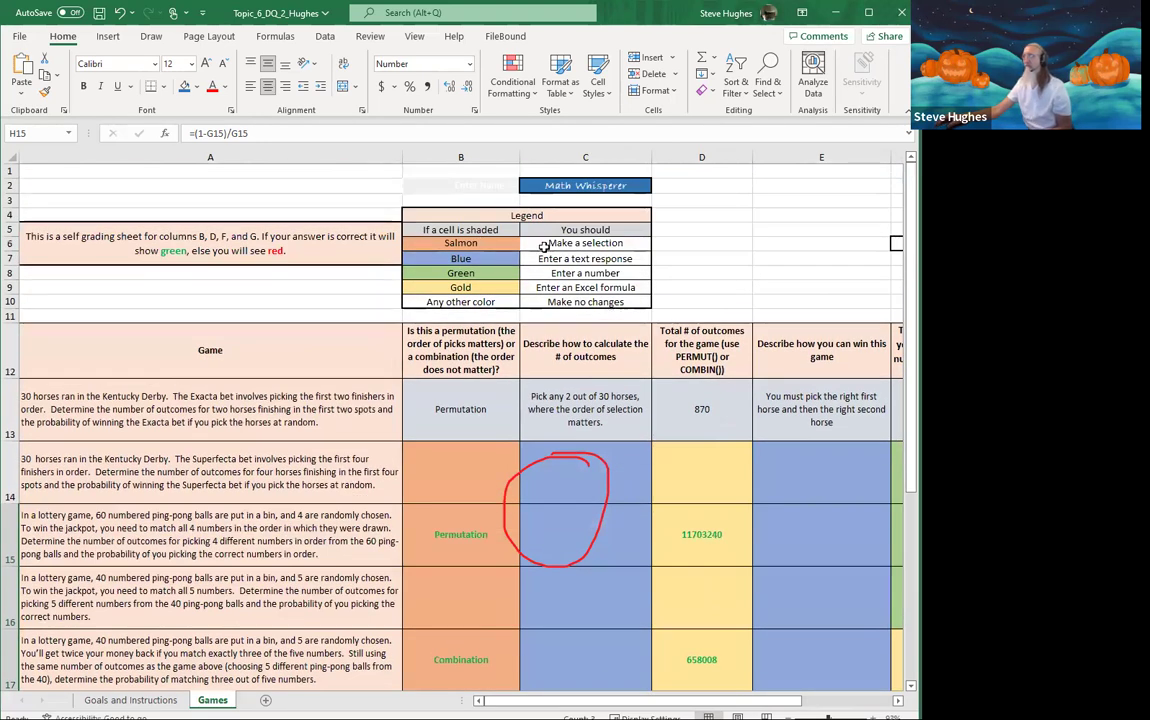